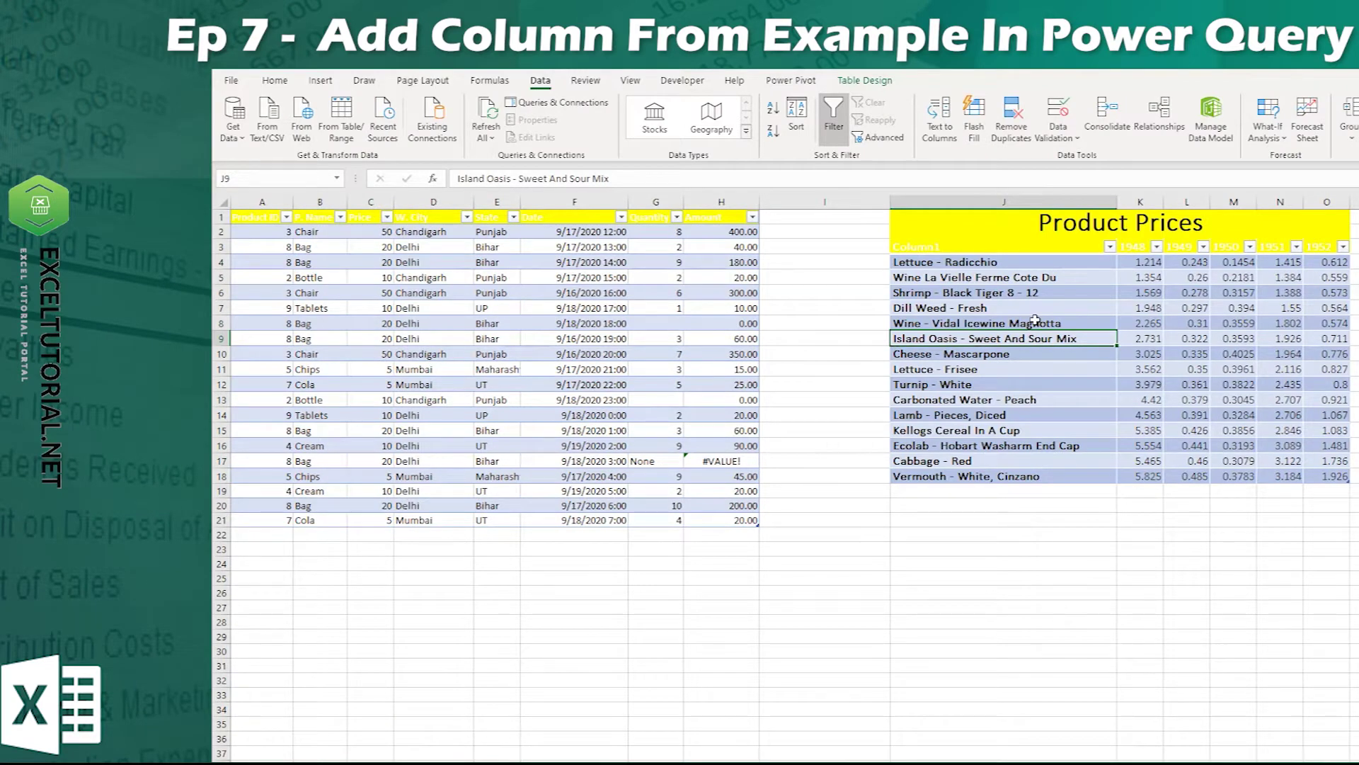
Step: Change the sales table's header row A1:H1 fill from yellow to Black
{"action": "left_click_drag", "start_coordinate": [262, 216], "coordinate": [729, 217]}
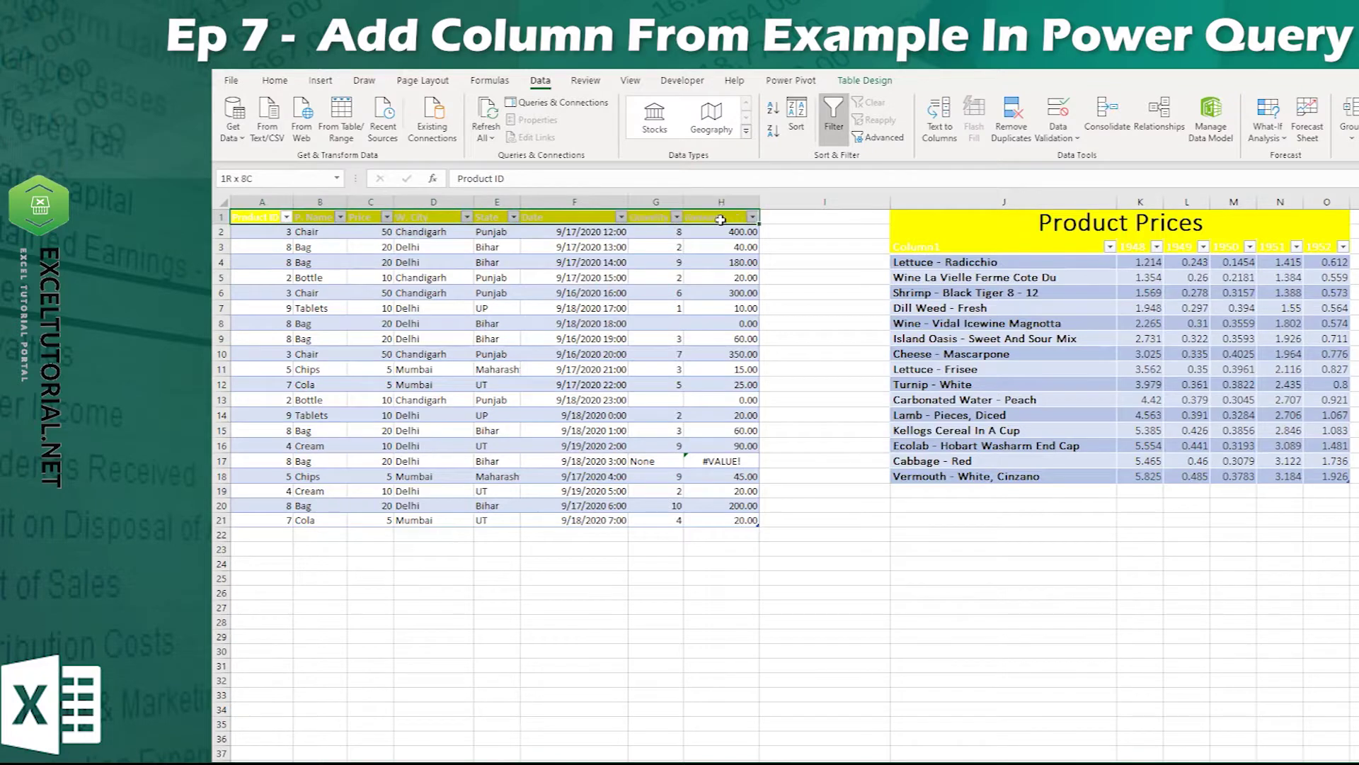
{"action": "left_click", "coordinate": [274, 80]}
{"action": "left_click", "coordinate": [458, 131]}
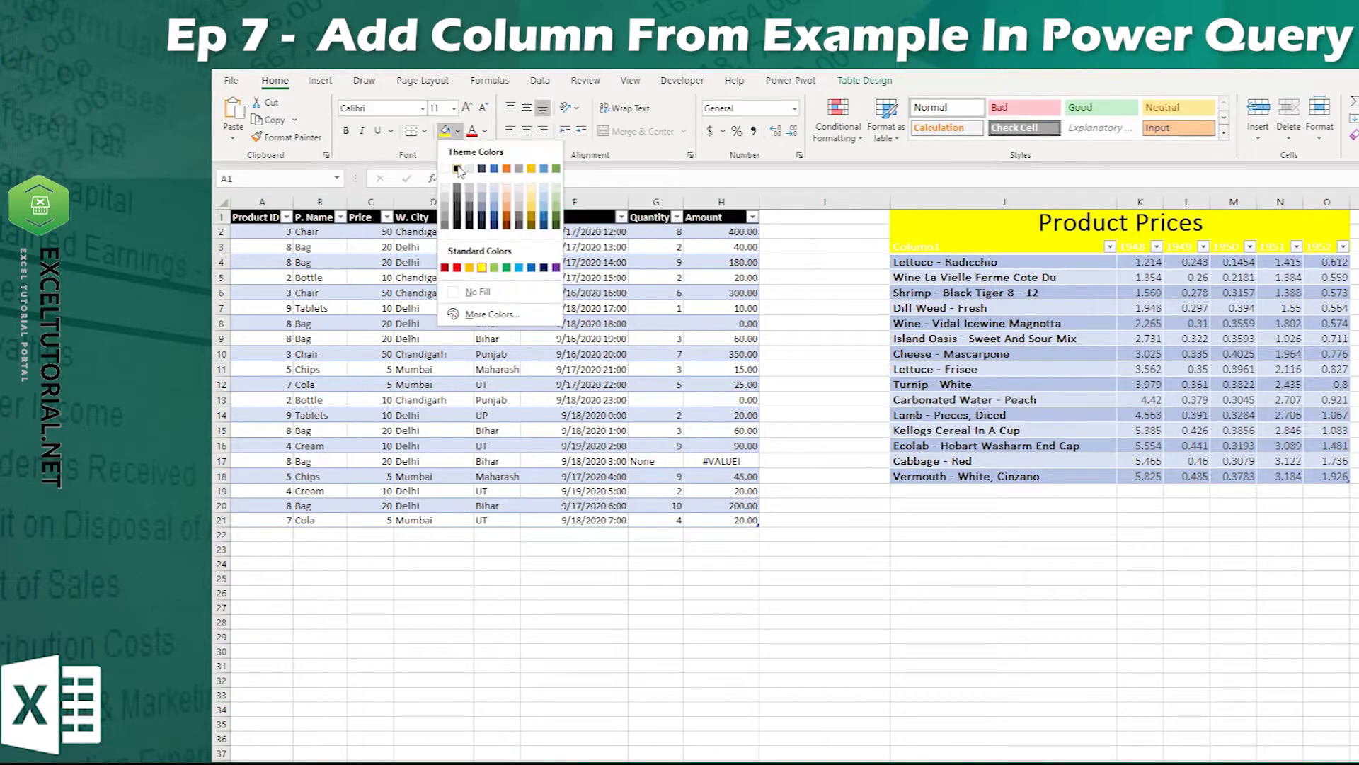
{"action": "left_click", "coordinate": [458, 170]}
{"action": "left_click", "coordinate": [552, 416]}
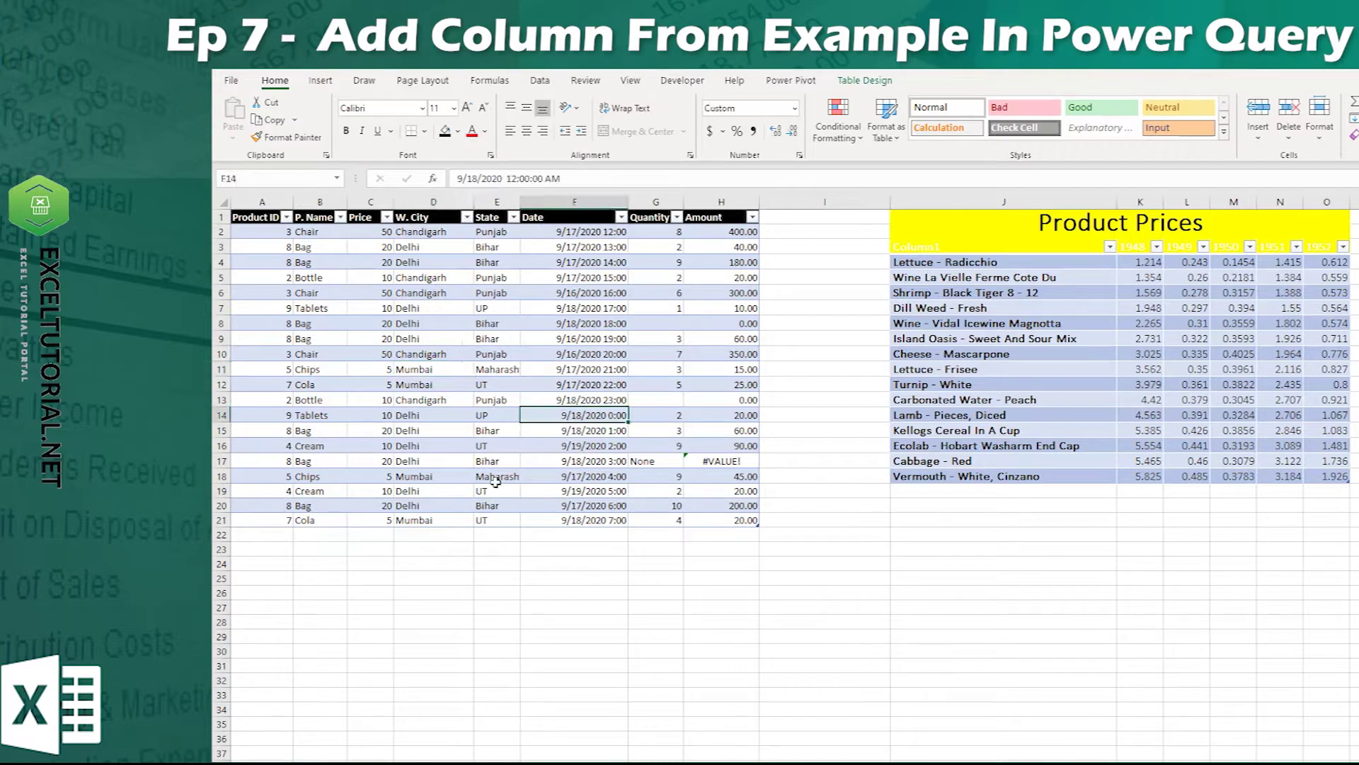
{"action": "key", "text": "Up"}
{"action": "key", "text": "Up"}
{"action": "key", "text": "Up"}
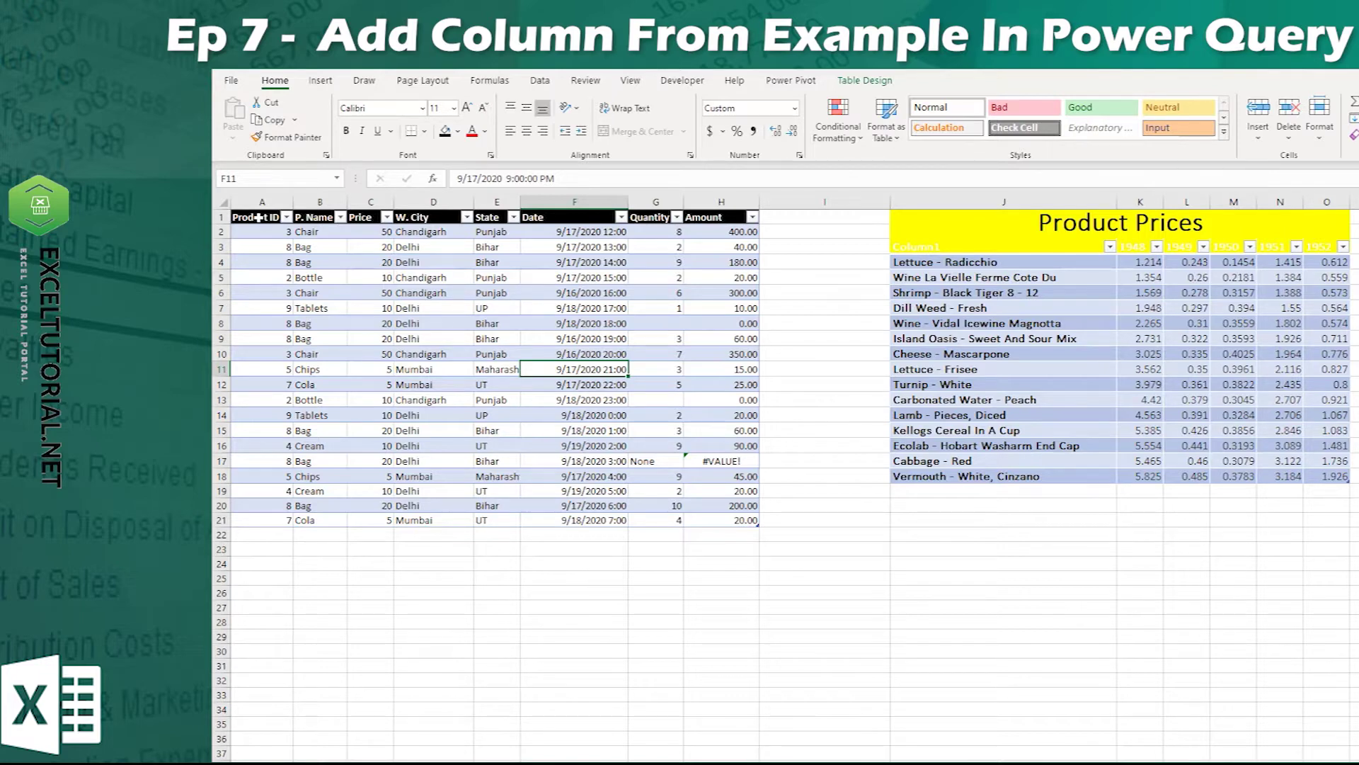
{"action": "left_click", "coordinate": [322, 233]}
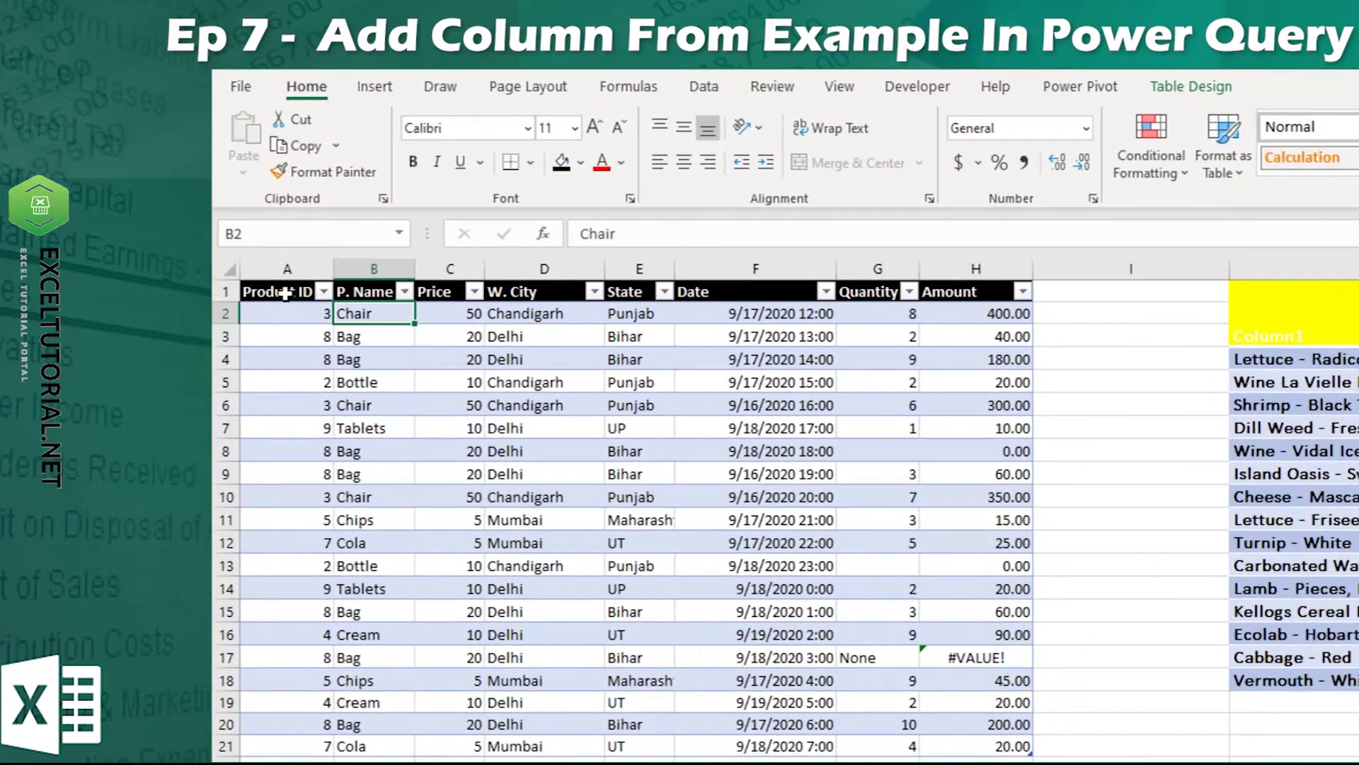
{"action": "left_click", "coordinate": [286, 293]}
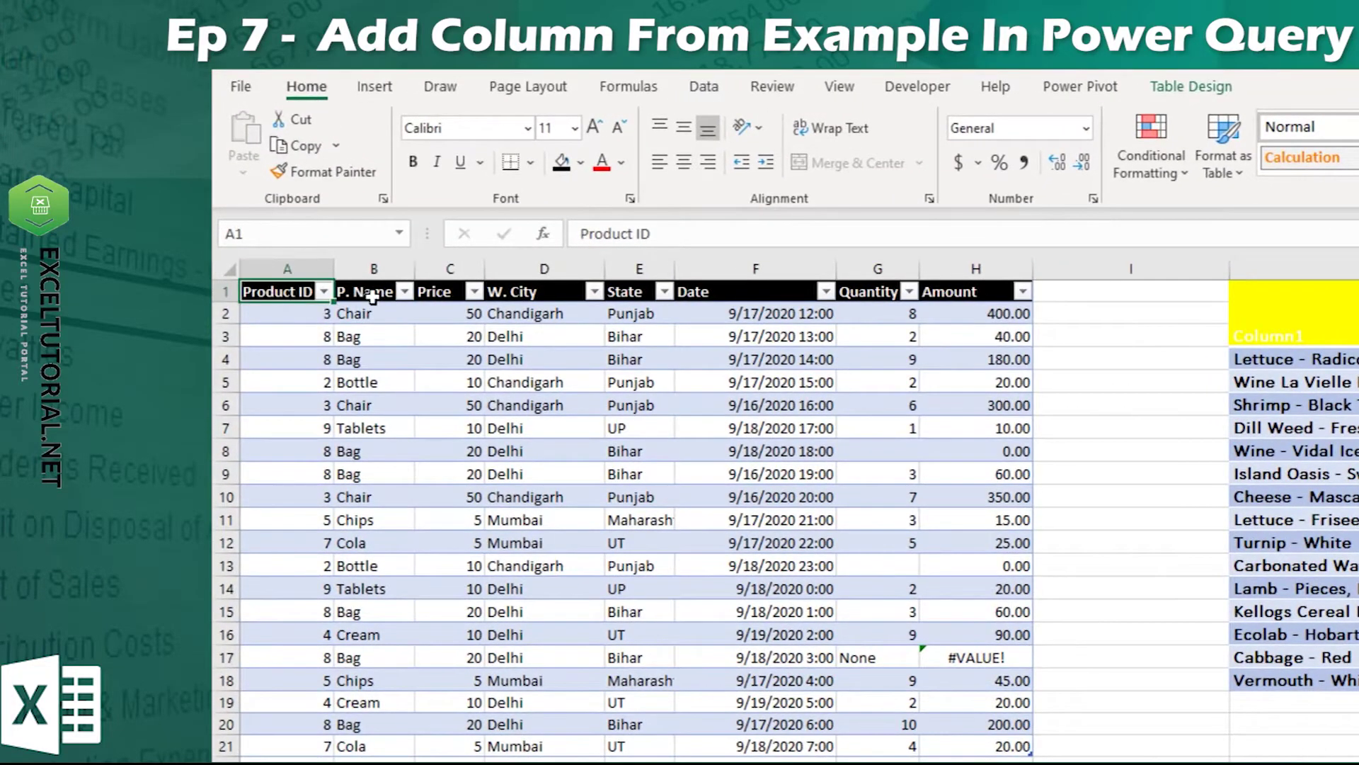
{"action": "left_click", "coordinate": [369, 296]}
{"action": "left_click", "coordinate": [367, 315]}
{"action": "left_click_drag", "start_coordinate": [304, 320], "coordinate": [355, 316]}
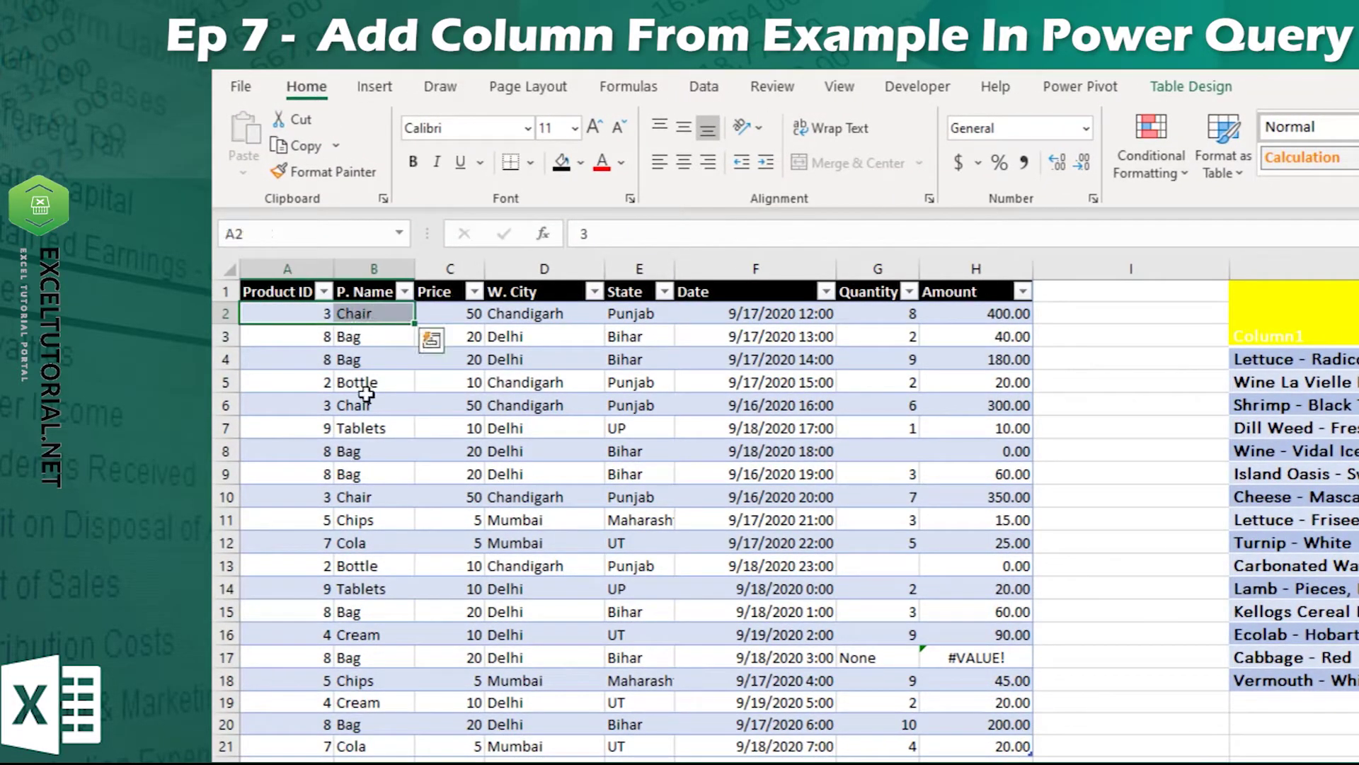
{"action": "left_click", "coordinate": [367, 396]}
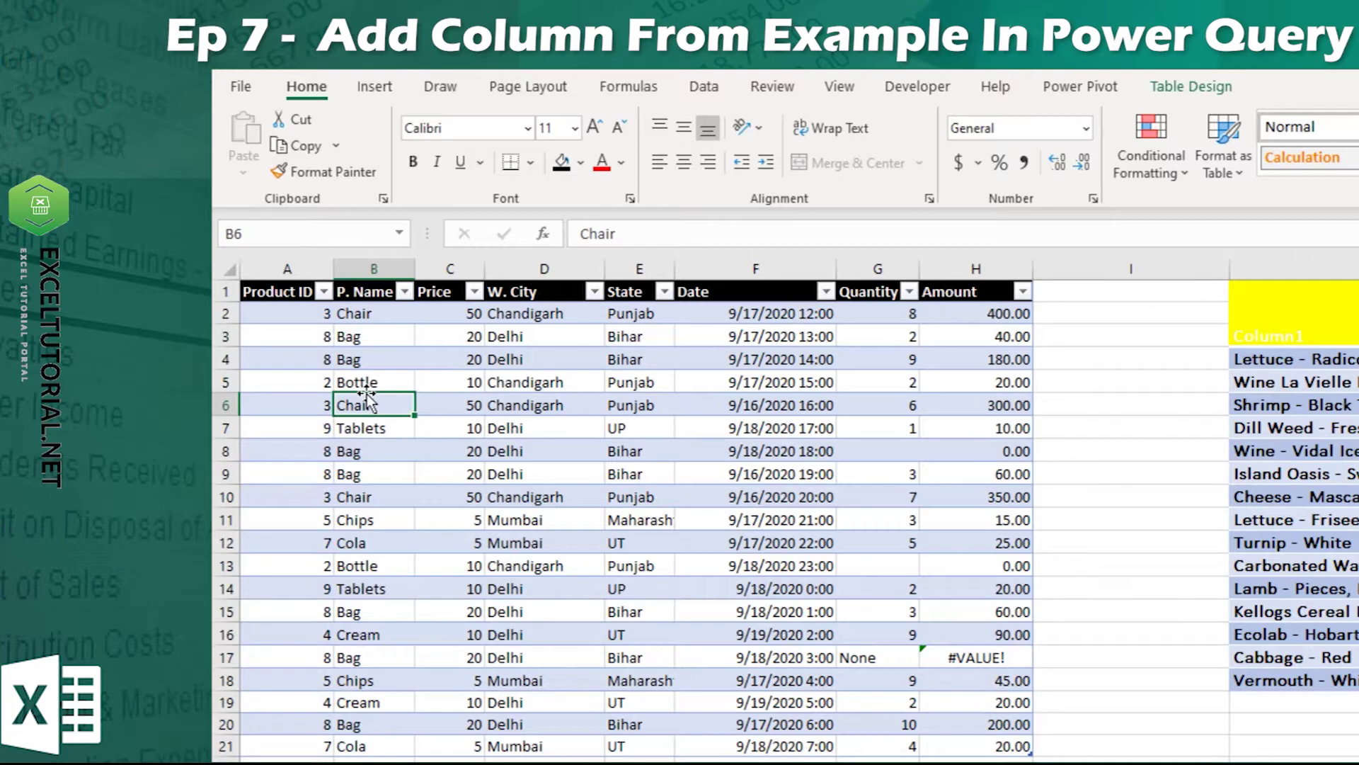
{"action": "left_click", "coordinate": [298, 318]}
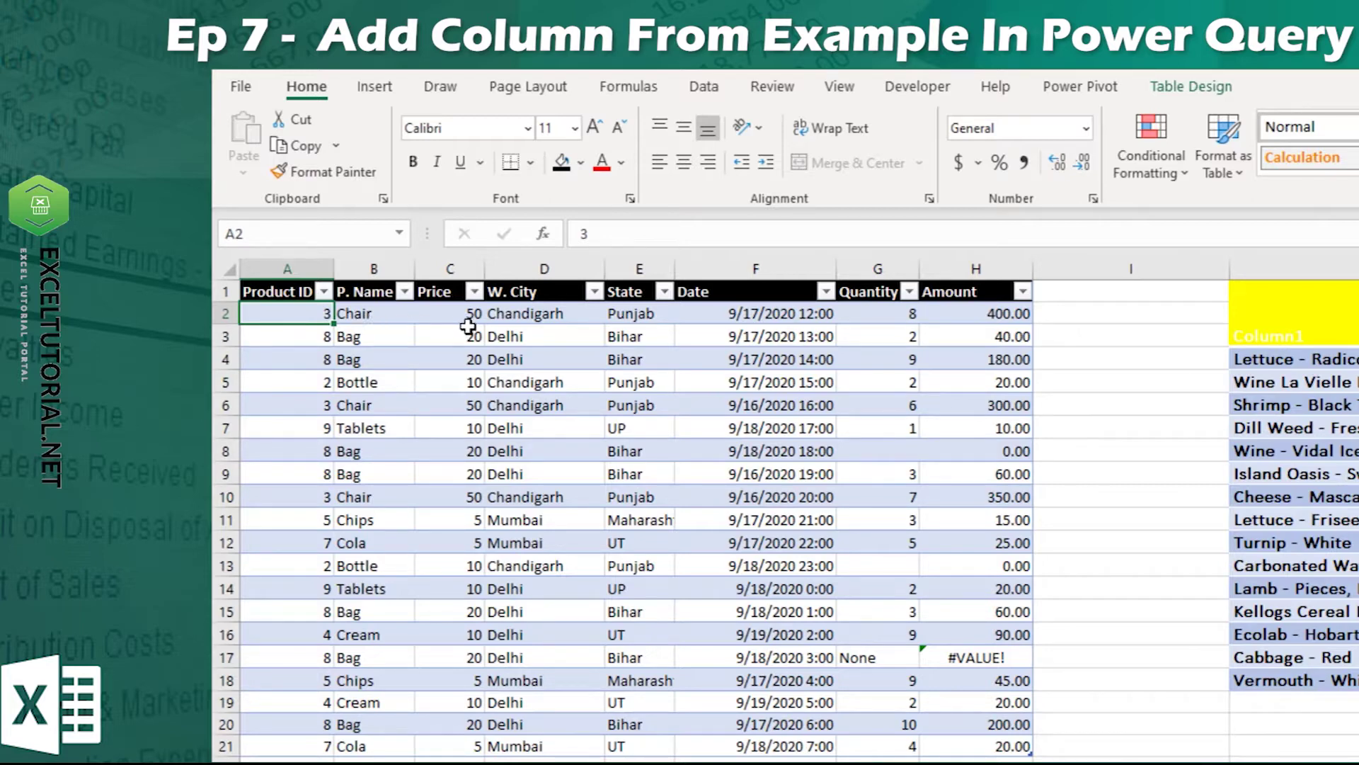
{"action": "left_click", "coordinate": [372, 319]}
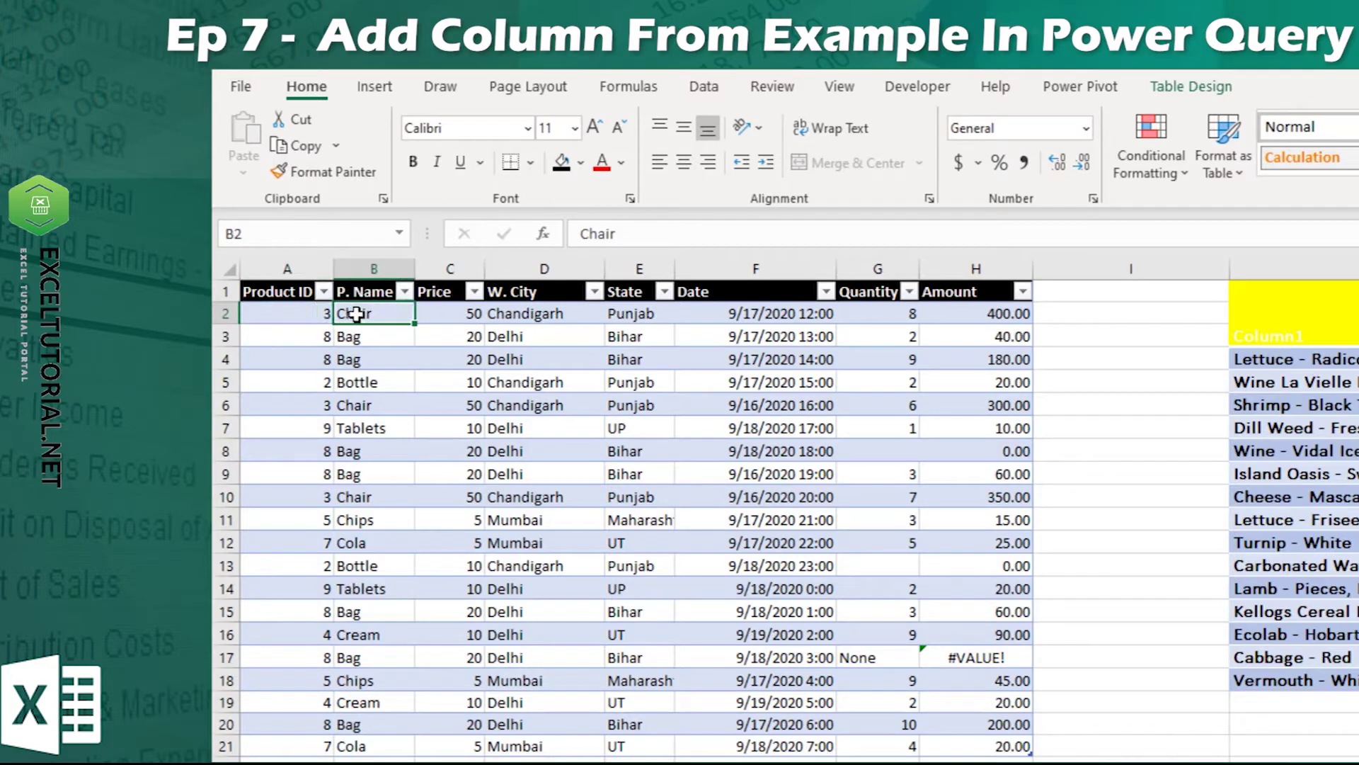
{"action": "left_click", "coordinate": [473, 315]}
{"action": "type", "text": "50"}
{"action": "key", "text": "ctrl+Return"}
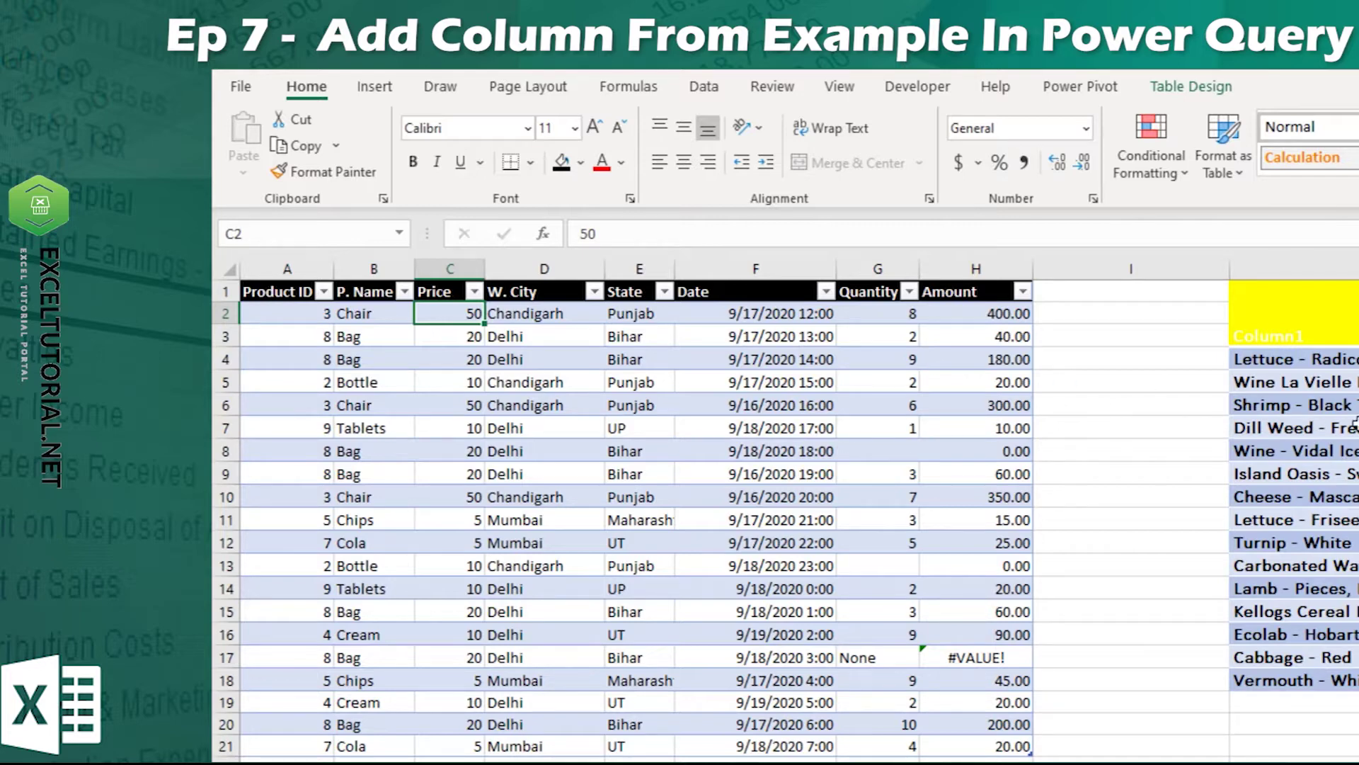
{"action": "left_click", "coordinate": [356, 519]}
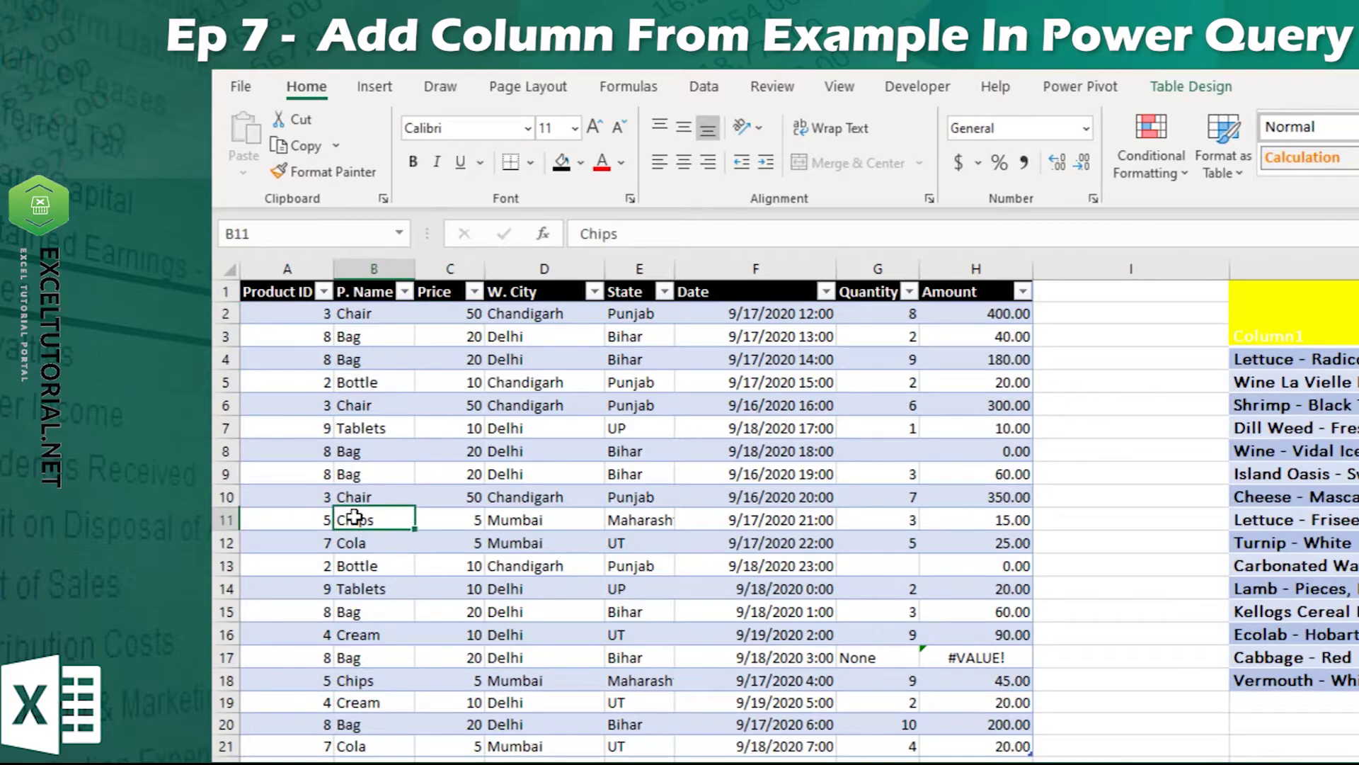
{"action": "left_click_drag", "start_coordinate": [287, 294], "coordinate": [984, 742]}
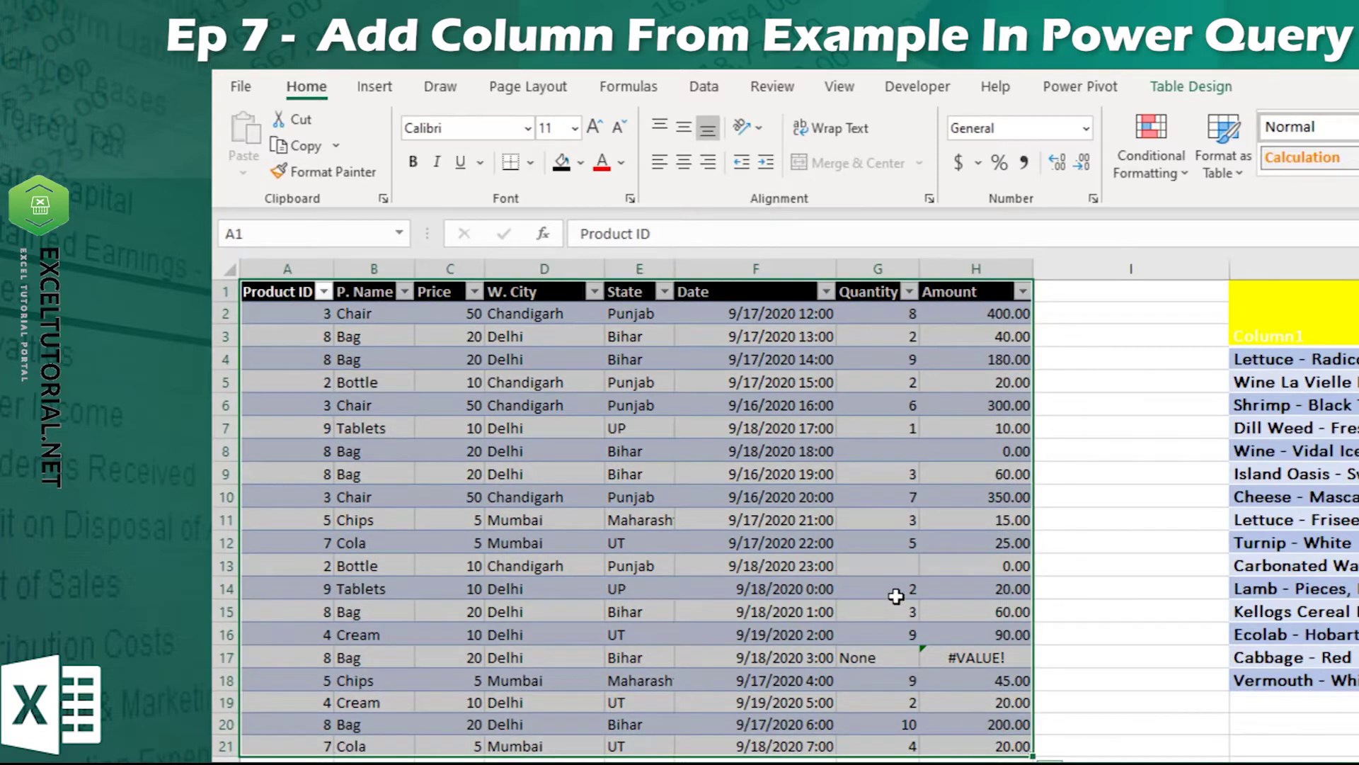
Step: Confirm the sales table is named Table4 and load it into Power Query with From Table/Range
{"action": "left_click", "coordinate": [1212, 86]}
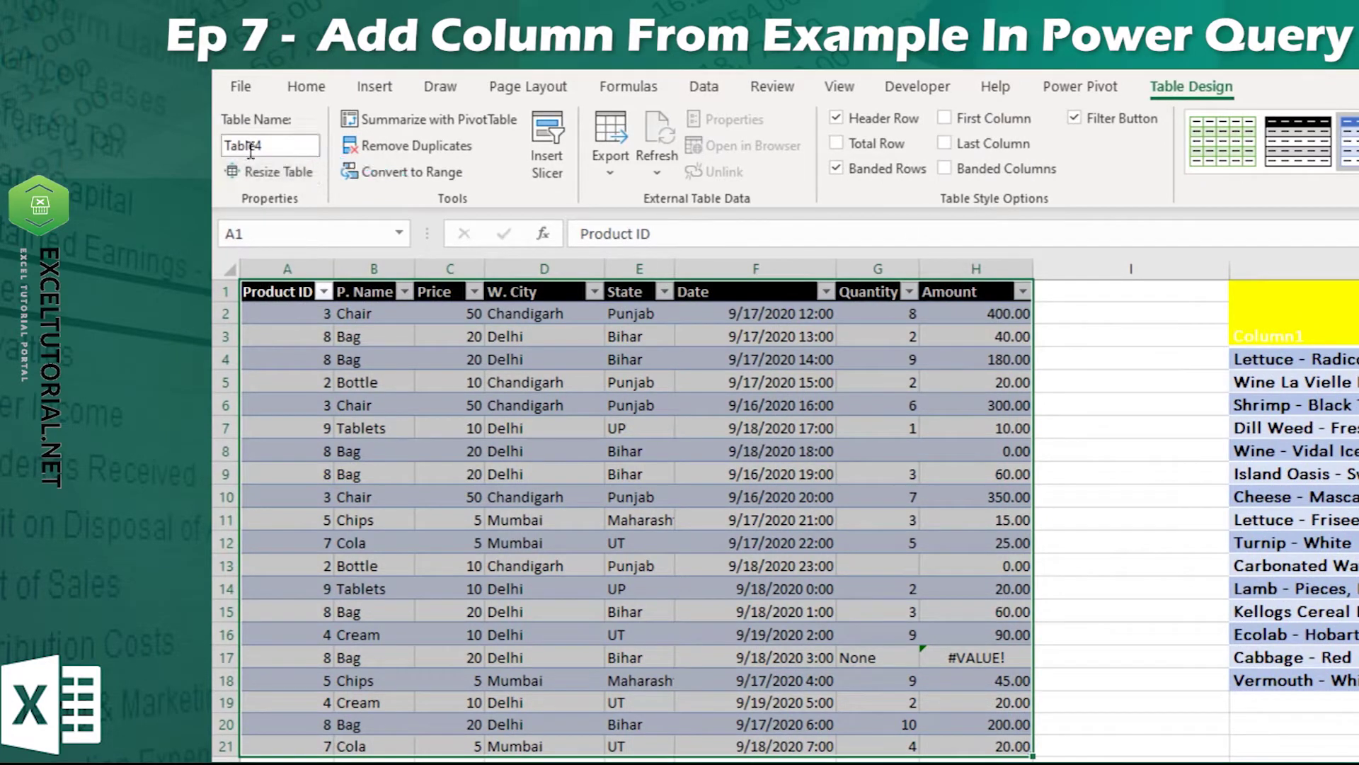
{"action": "left_click", "coordinate": [704, 86]}
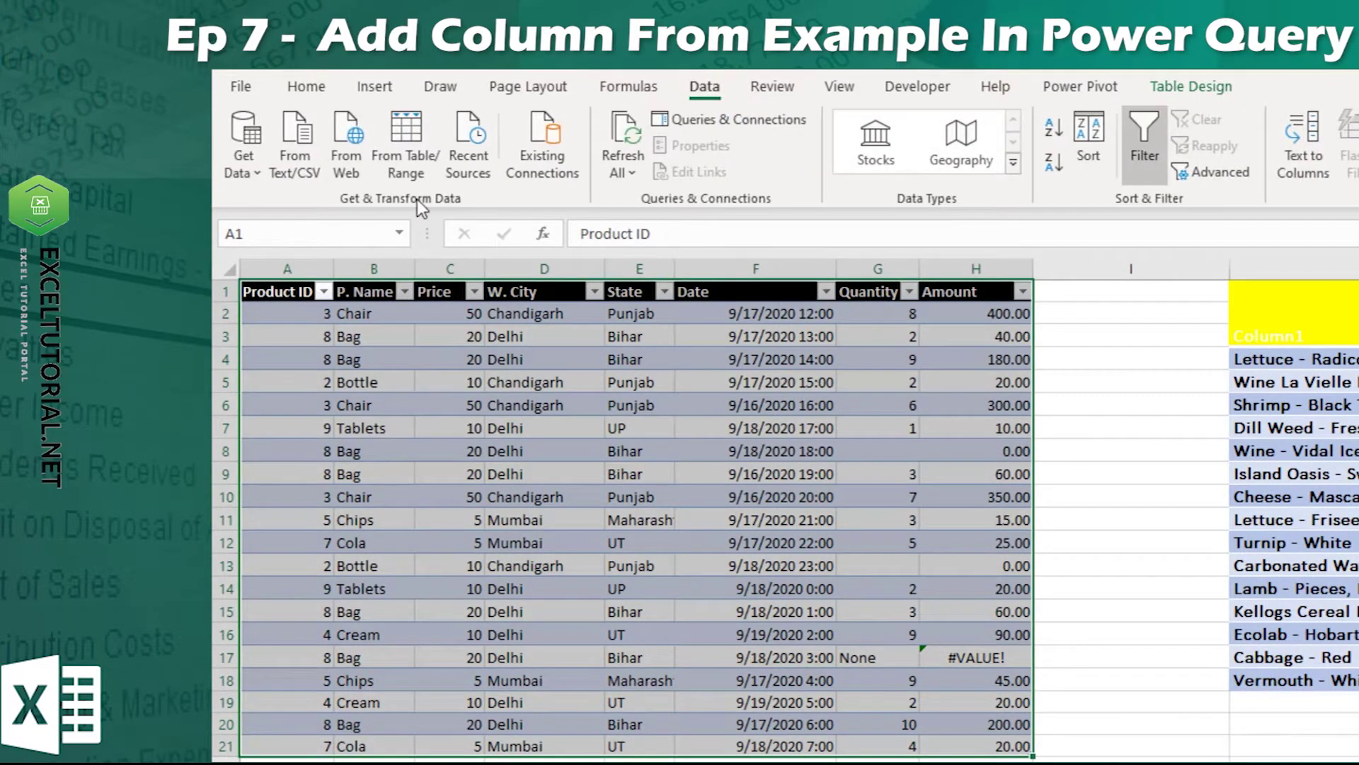
{"action": "left_click", "coordinate": [372, 169]}
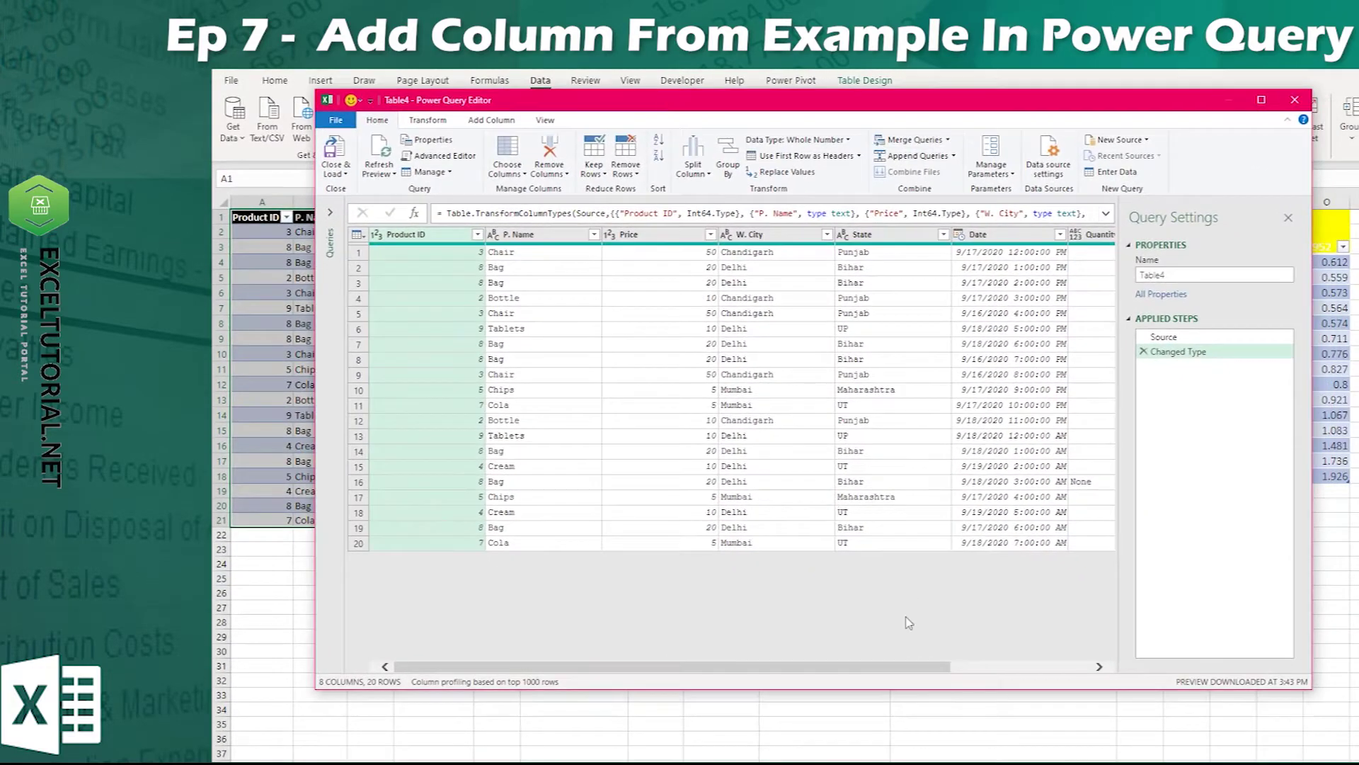
Step: With the Product ID column selected in Table4, start a Column From Examples
{"action": "left_click_drag", "start_coordinate": [921, 666], "coordinate": [697, 660]}
{"action": "left_click", "coordinate": [535, 265]}
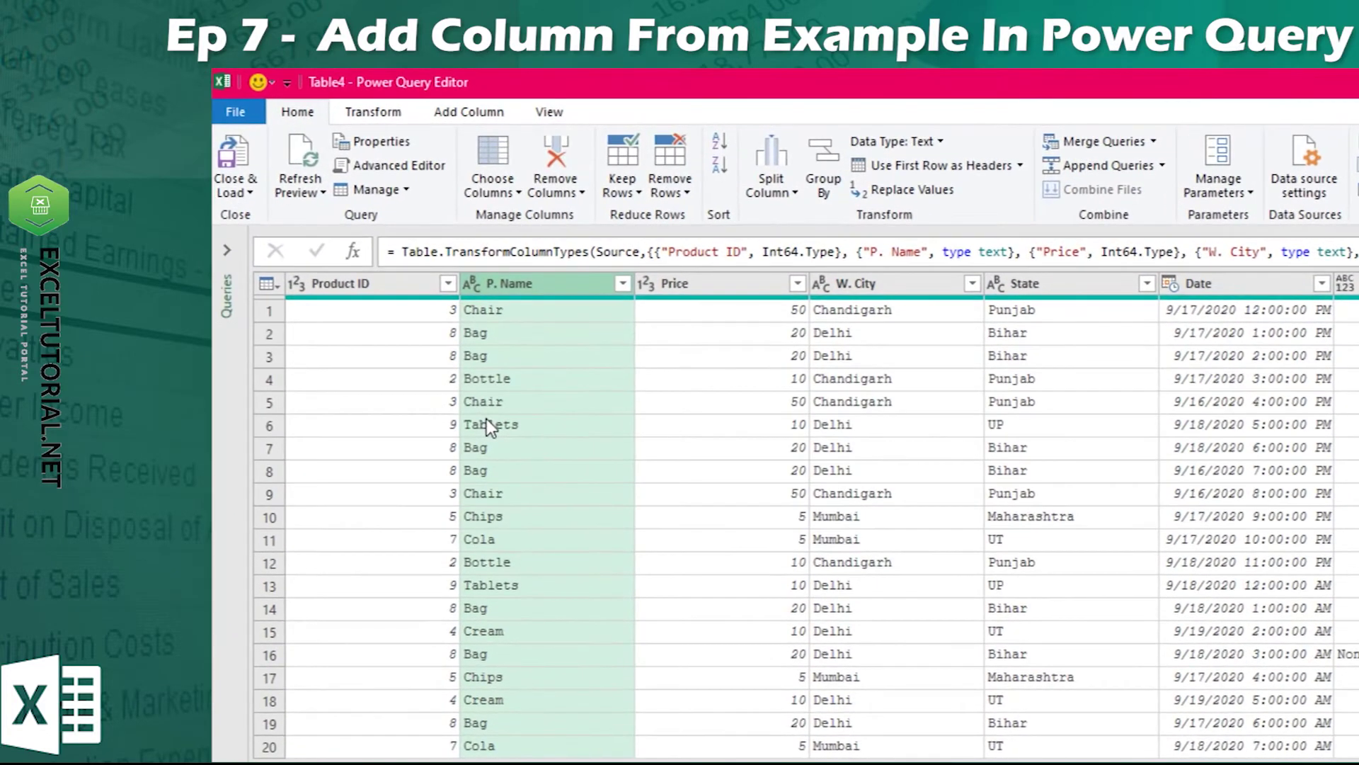
{"action": "left_click", "coordinate": [421, 407]}
{"action": "left_click", "coordinate": [538, 285]}
{"action": "left_click", "coordinate": [440, 286]}
{"action": "left_click", "coordinate": [468, 111]}
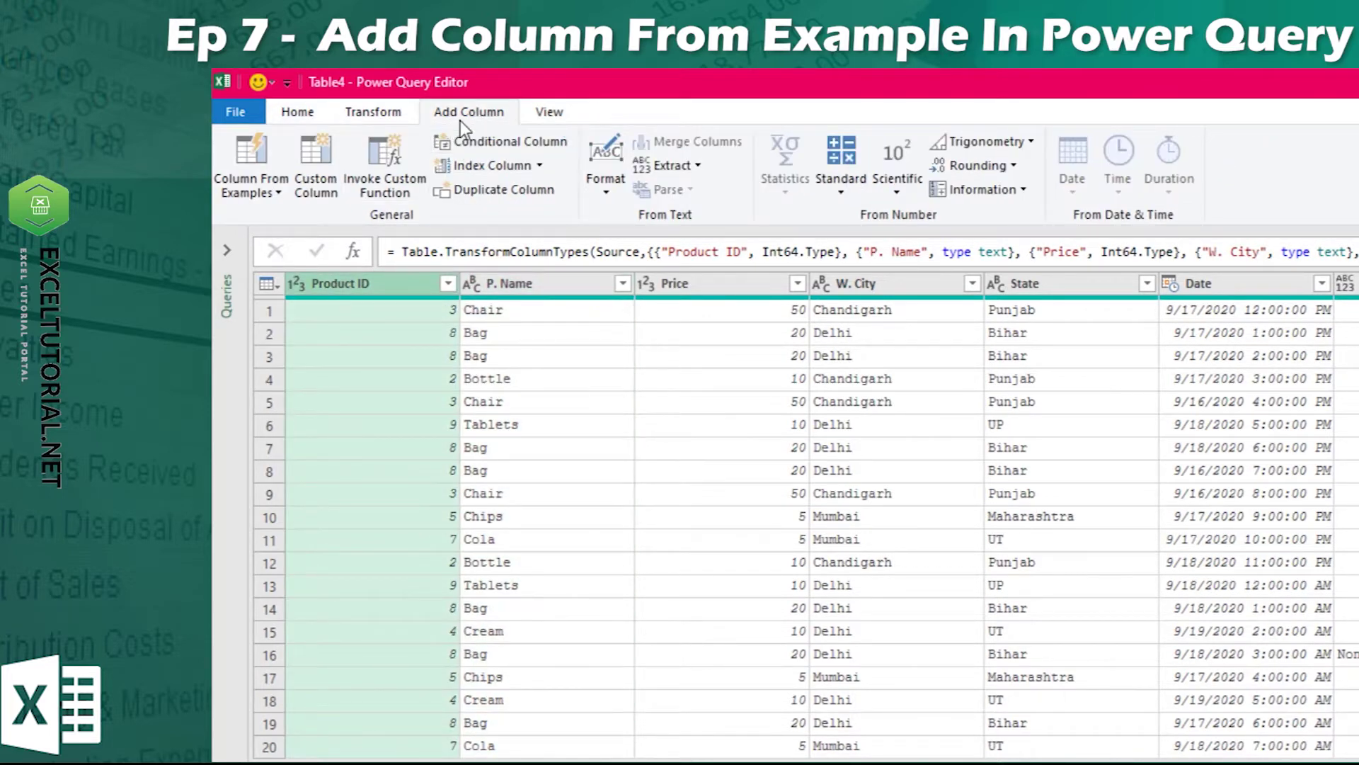
{"action": "left_click", "coordinate": [254, 160]}
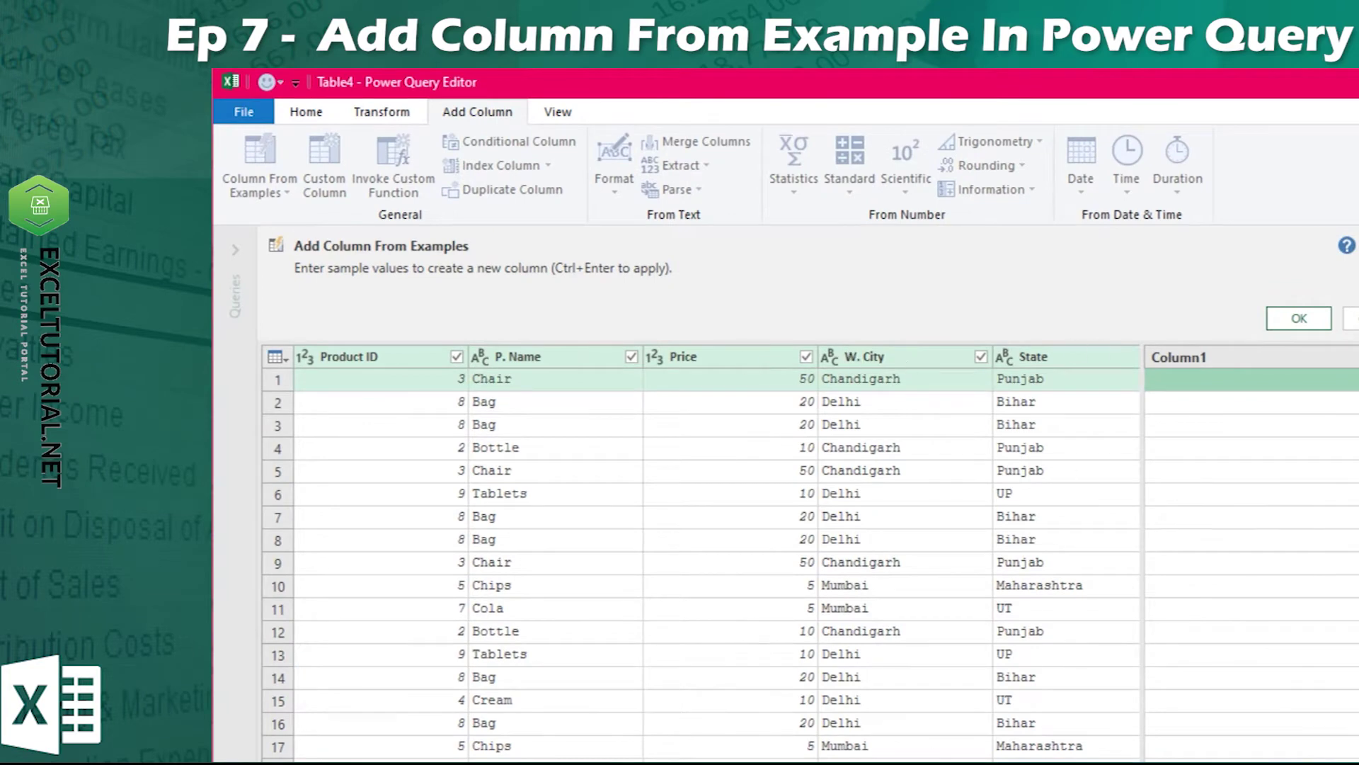
Step: Keep Product ID, P. Name, Price, W. City and State as source columns, then select Column1's first cell
{"action": "scroll", "coordinate": [717, 552], "scroll_direction": "right", "scroll_amount": 10}
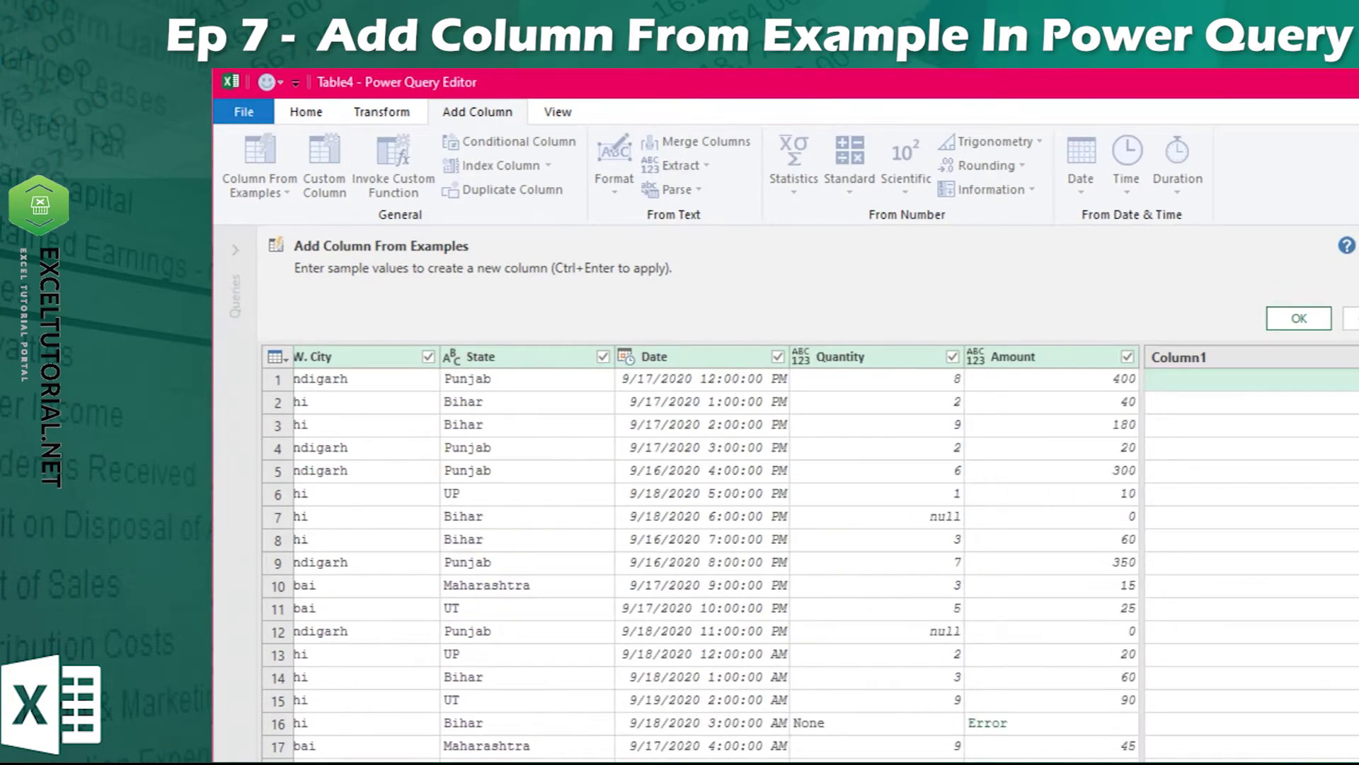
{"action": "scroll", "coordinate": [701, 552], "scroll_direction": "left", "scroll_amount": 10}
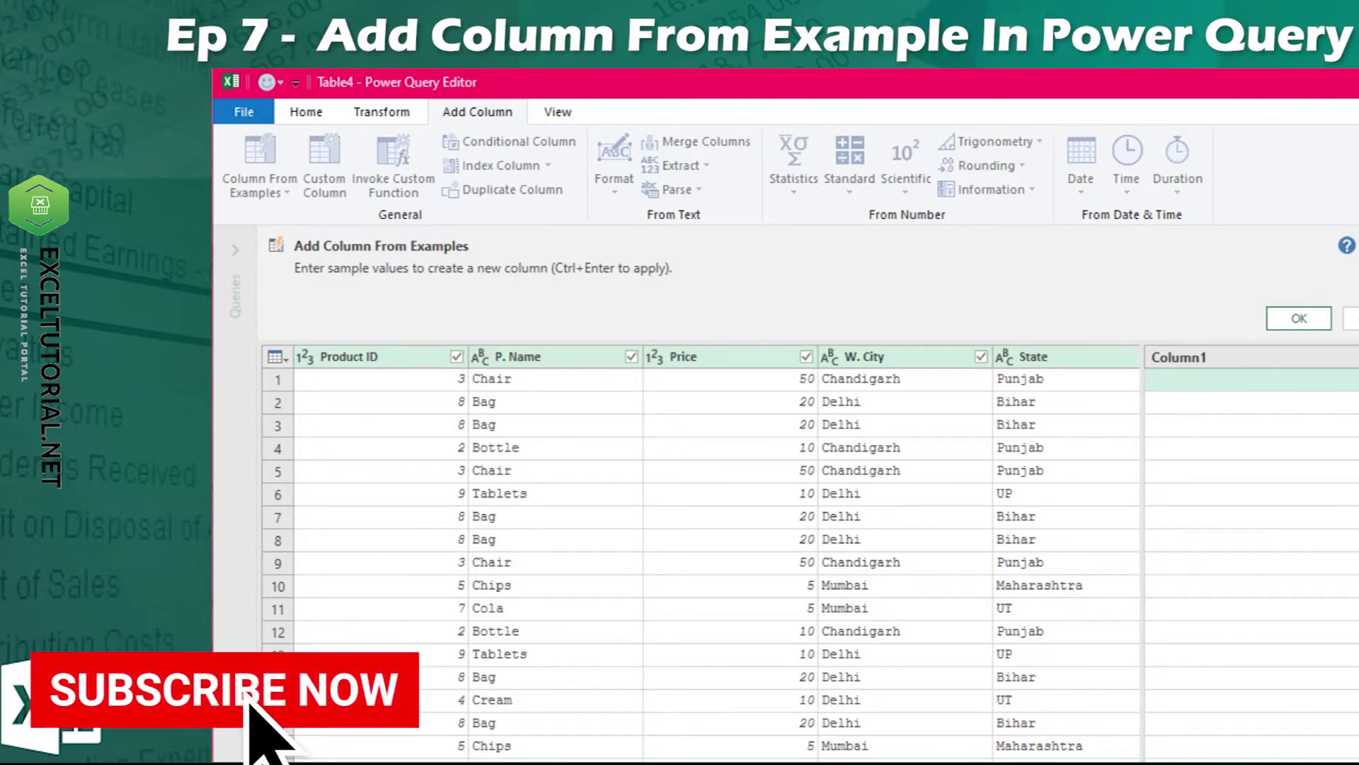
{"action": "left_click", "coordinate": [457, 357]}
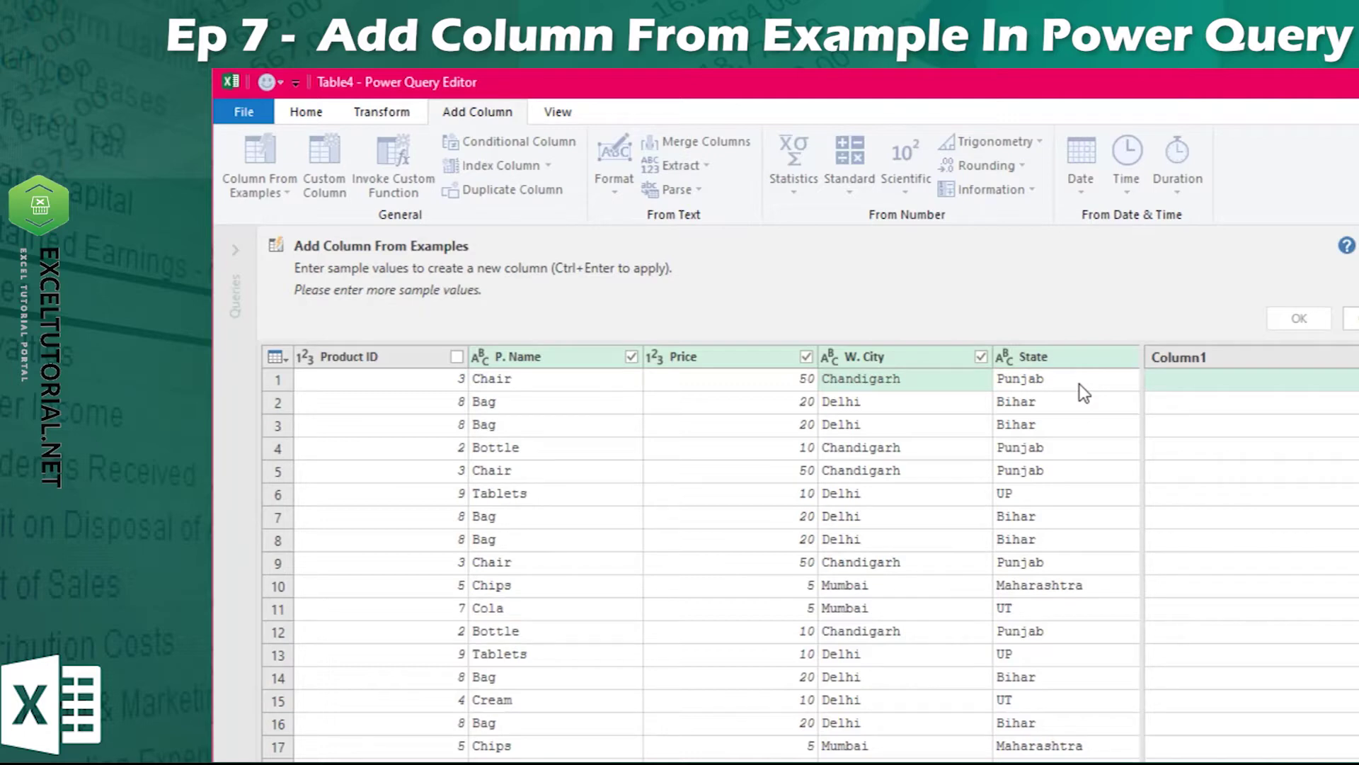
{"action": "left_click", "coordinate": [457, 356]}
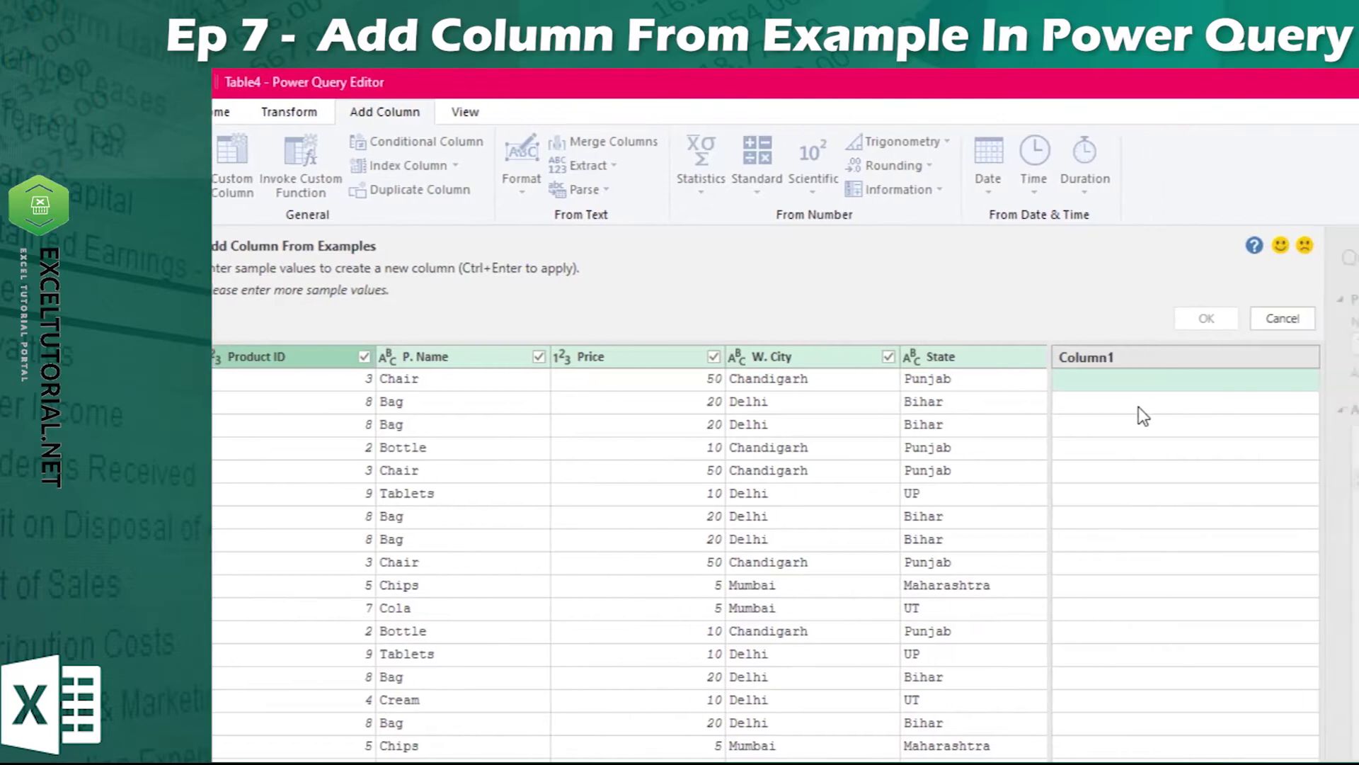
{"action": "left_click", "coordinate": [890, 376]}
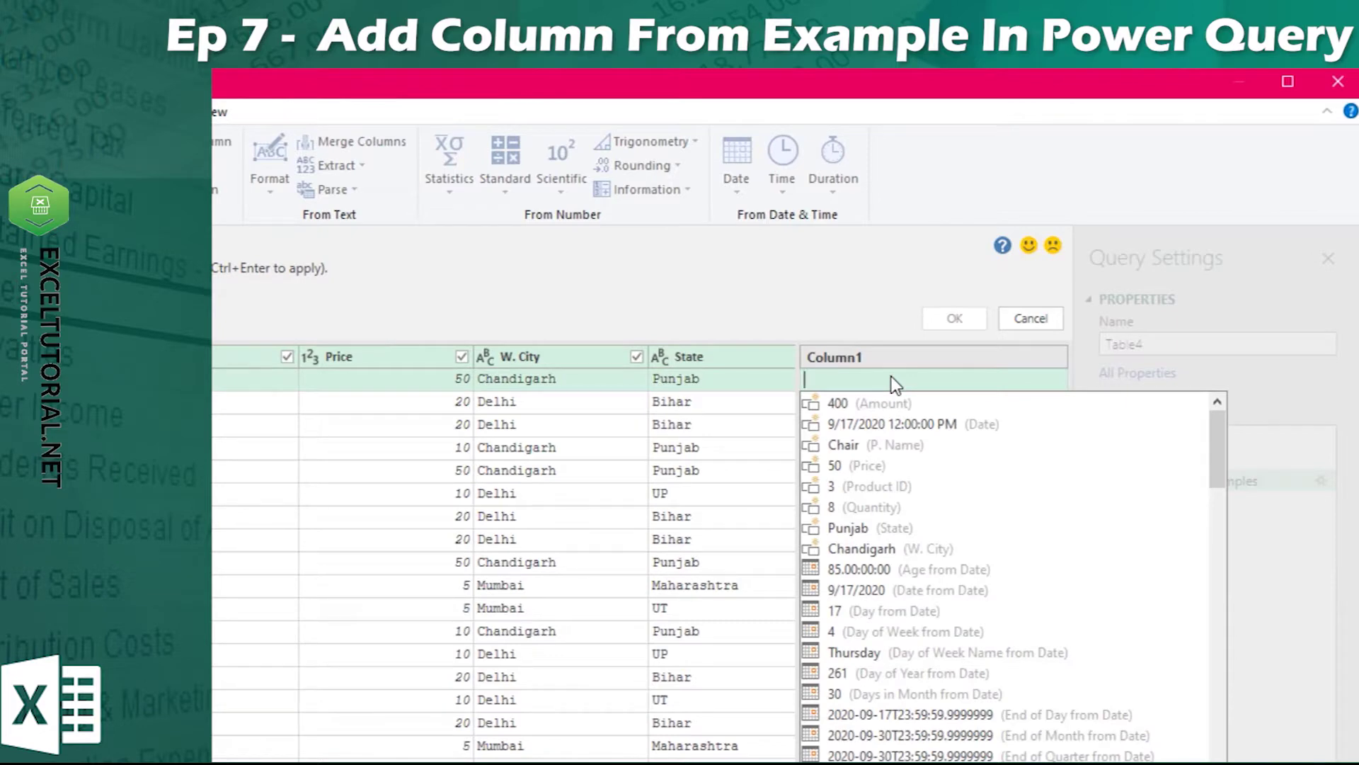
Step: Enter the example '3 - Chair' so the Merged column previews ID-name values for every row
{"action": "type", "text": "3 - Chai"}
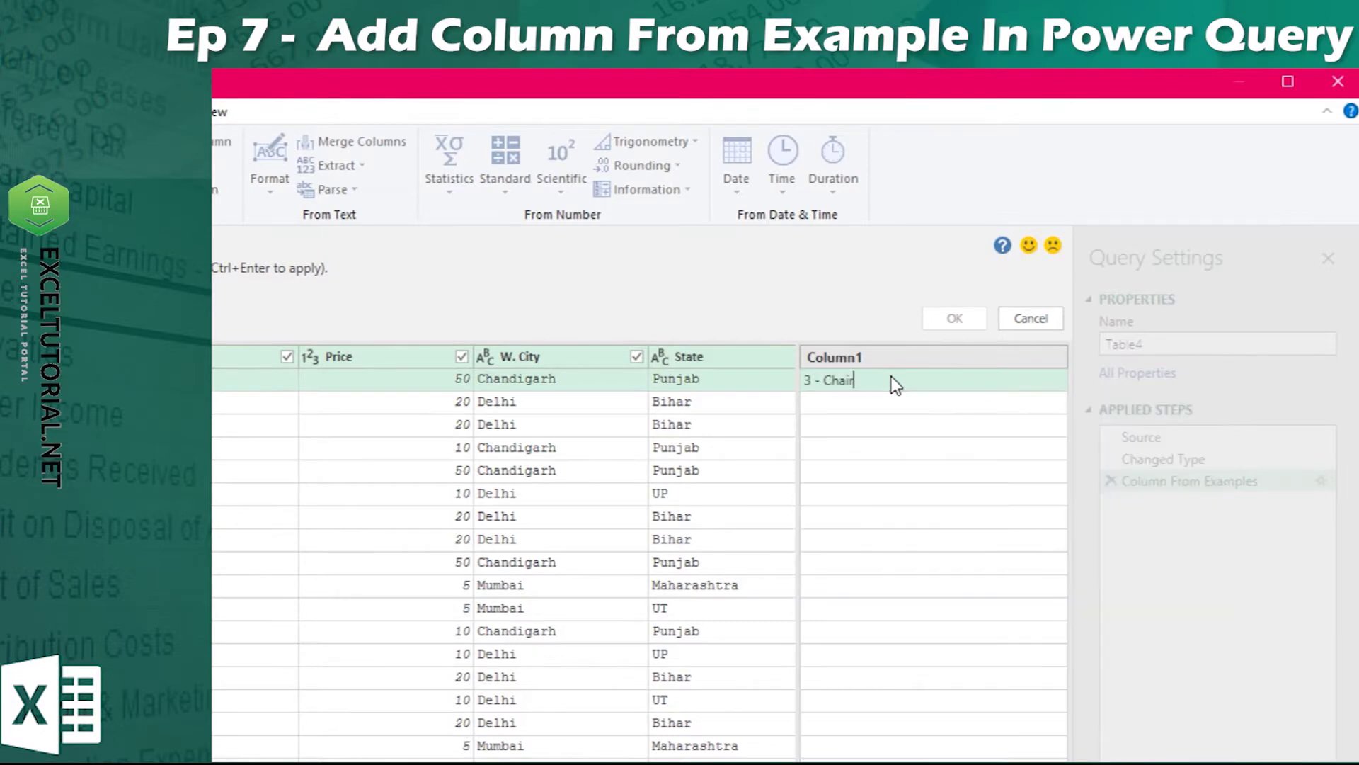
{"action": "type", "text": "r"}
{"action": "key", "text": "Return"}
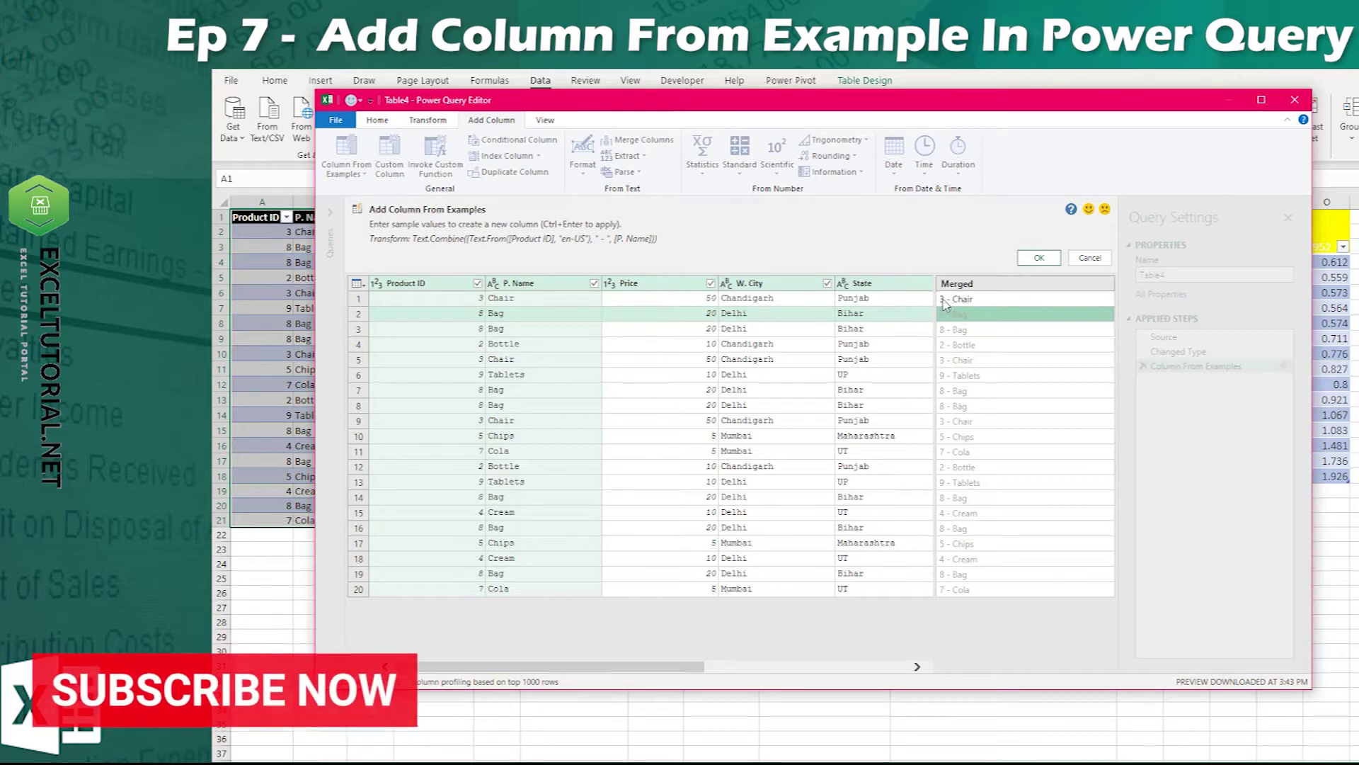
{"action": "left_click", "coordinate": [946, 300]}
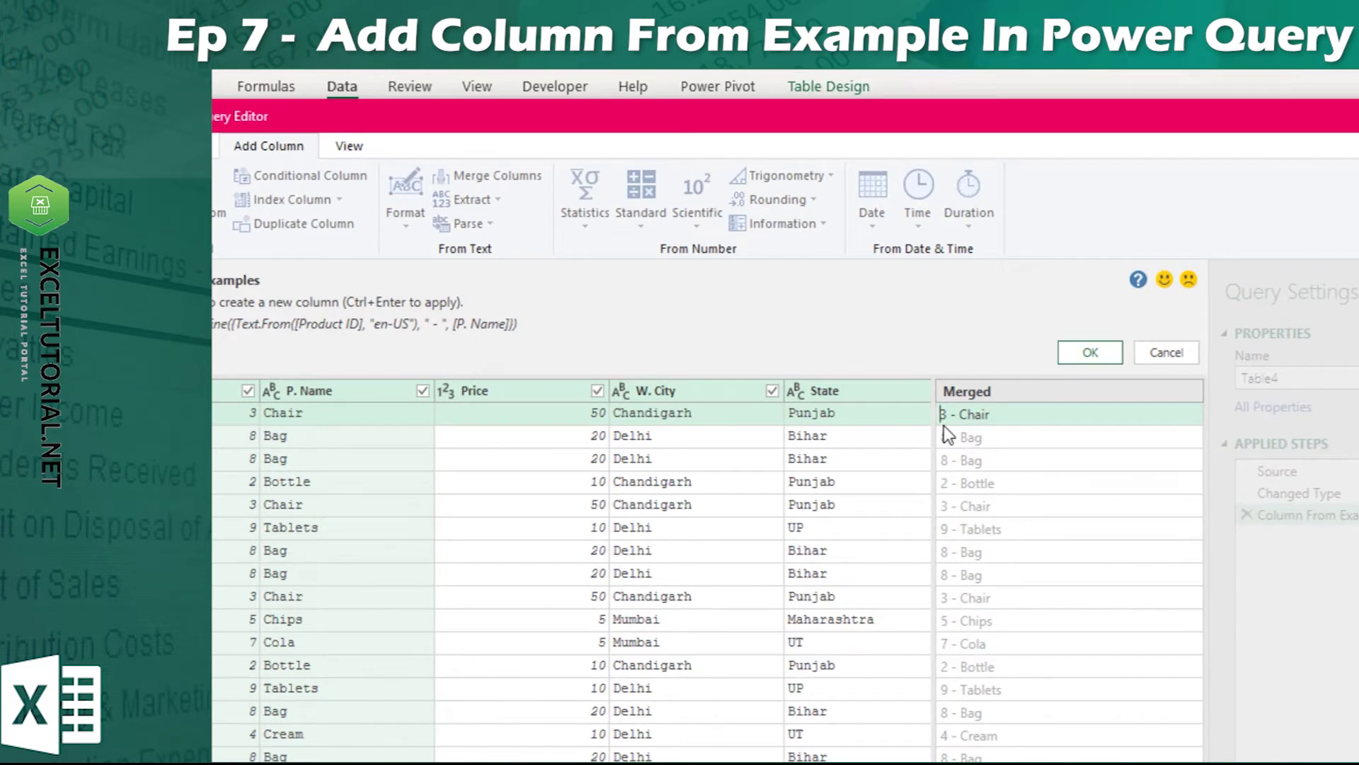
Step: Change the example to '03 - Chair' for zero-padded IDs, then clear the first example
{"action": "type", "text": "0"}
{"action": "key", "text": "Return"}
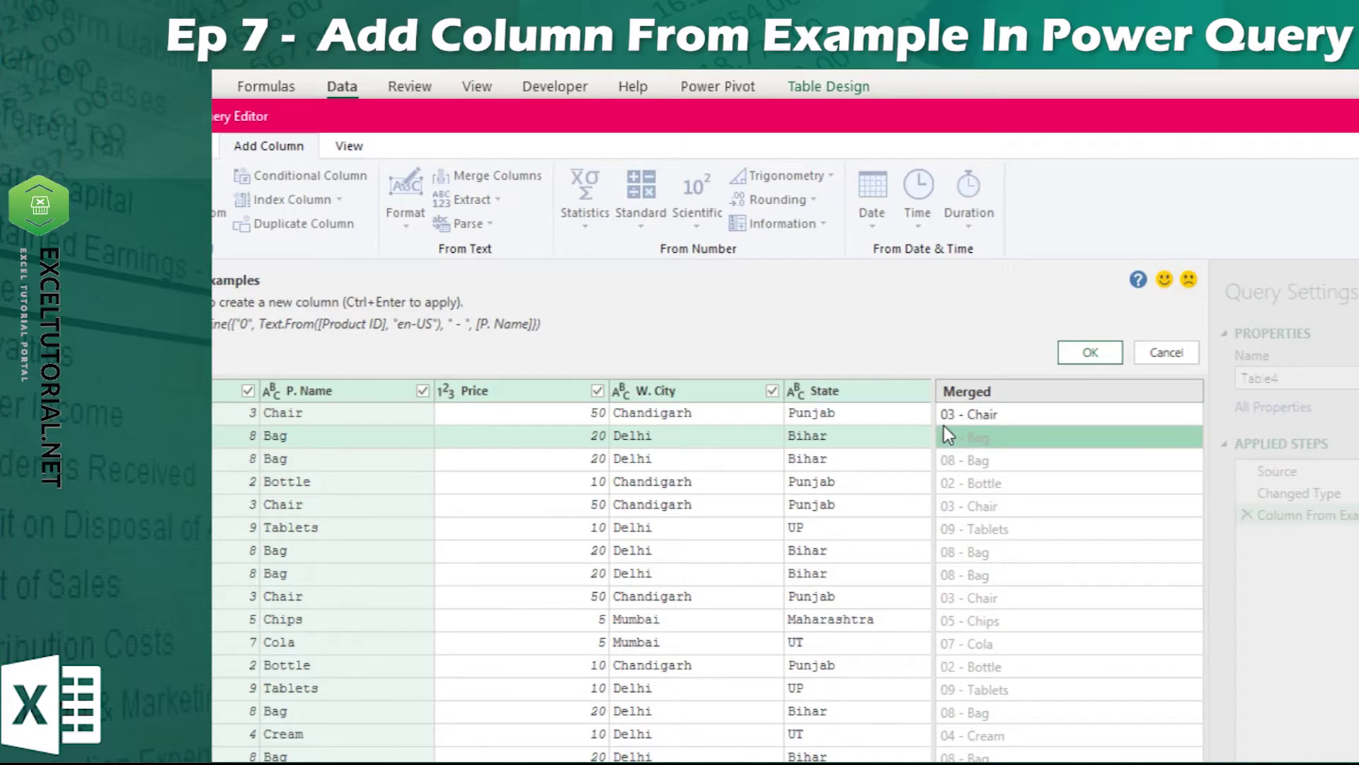
{"action": "left_click", "coordinate": [1021, 409]}
{"action": "key", "text": "ctrl+shift+Left"}
{"action": "key", "text": "ctrl+shift+Left"}
{"action": "key", "text": "ctrl+shift+Left"}
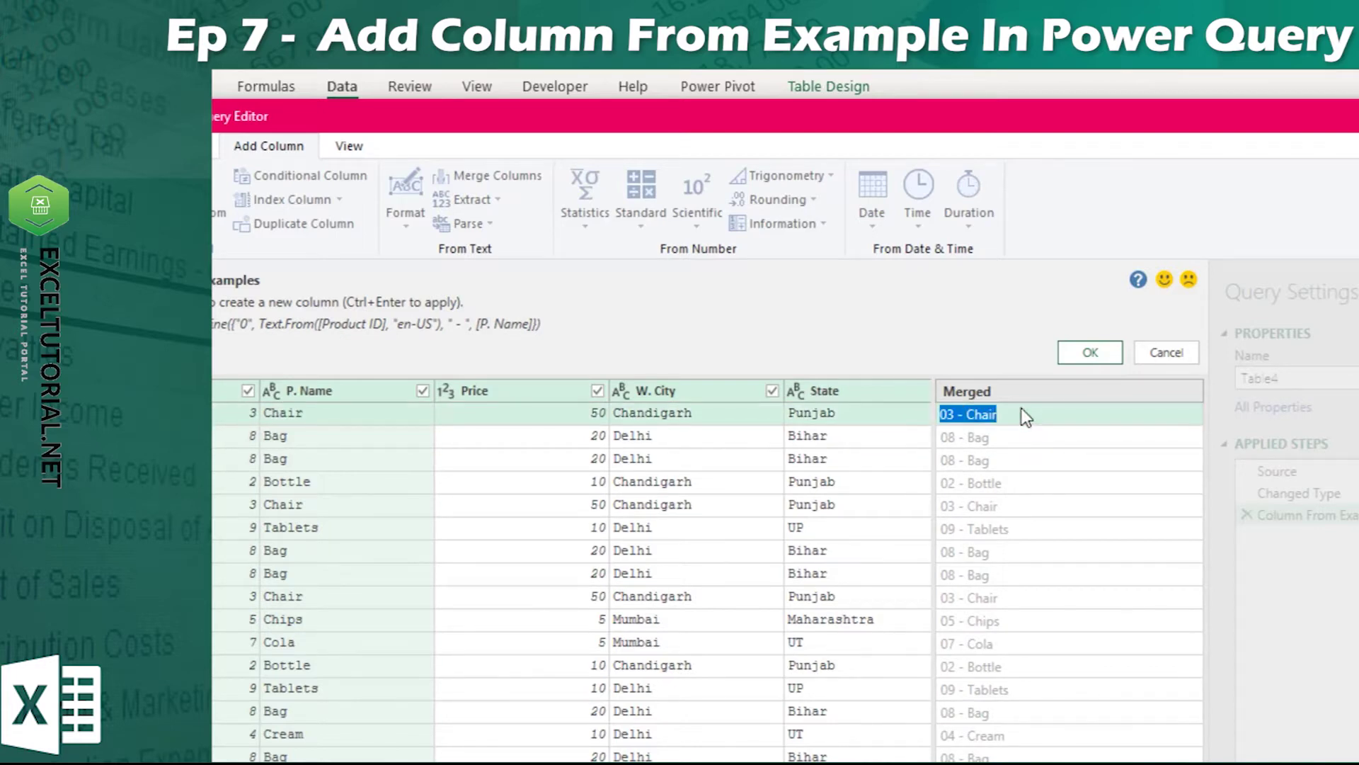
{"action": "key", "text": "BackSpace"}
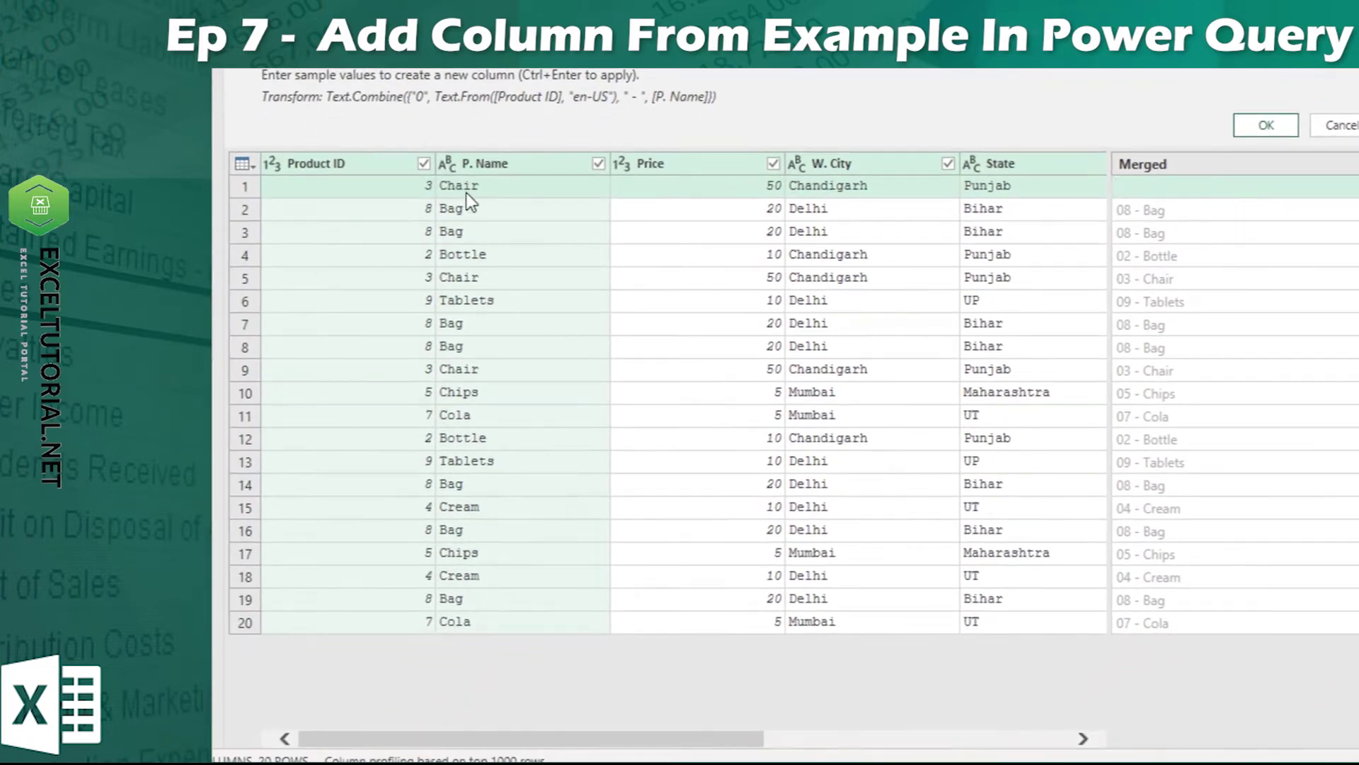
Step: Enter the example 'Price of Chair is 50' so every row previews a price sentence
{"action": "type", "text": "Price"}
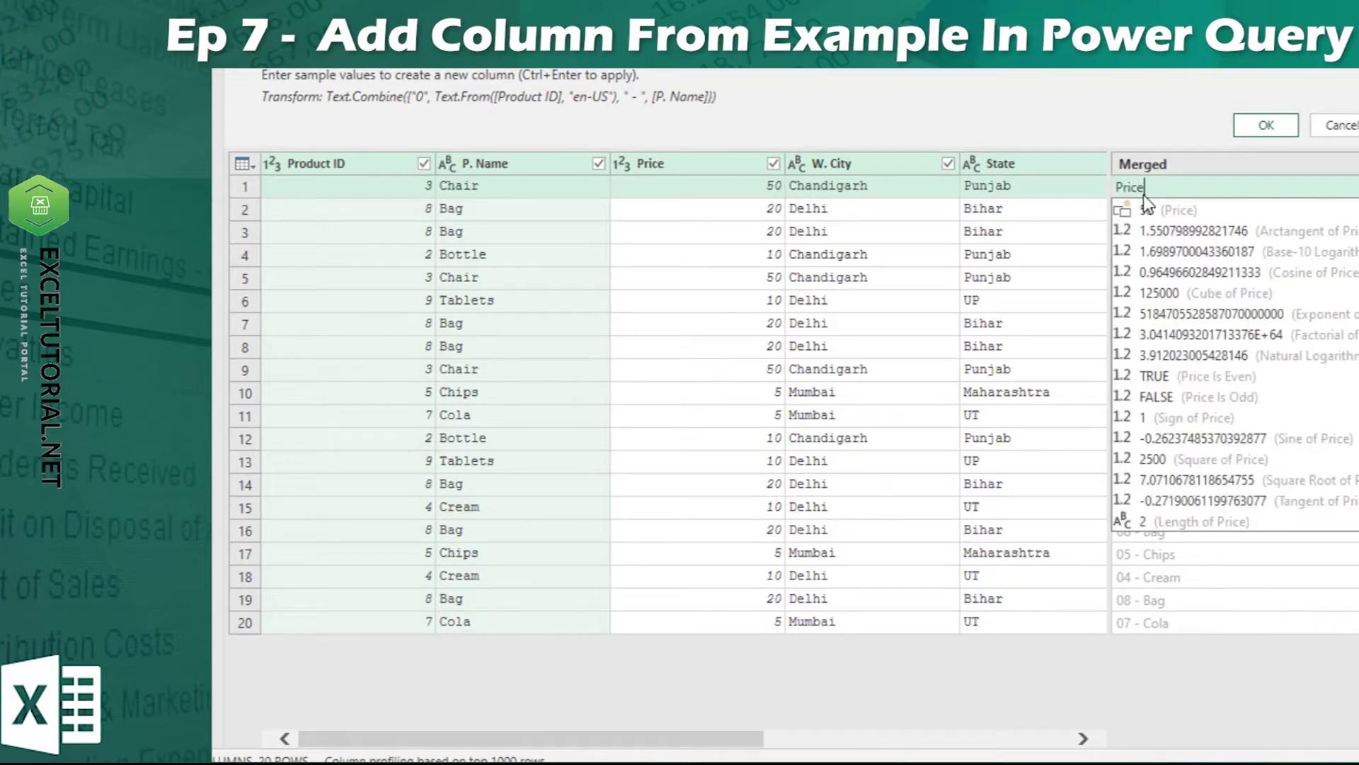
{"action": "type", "text": " of Chair is 50"}
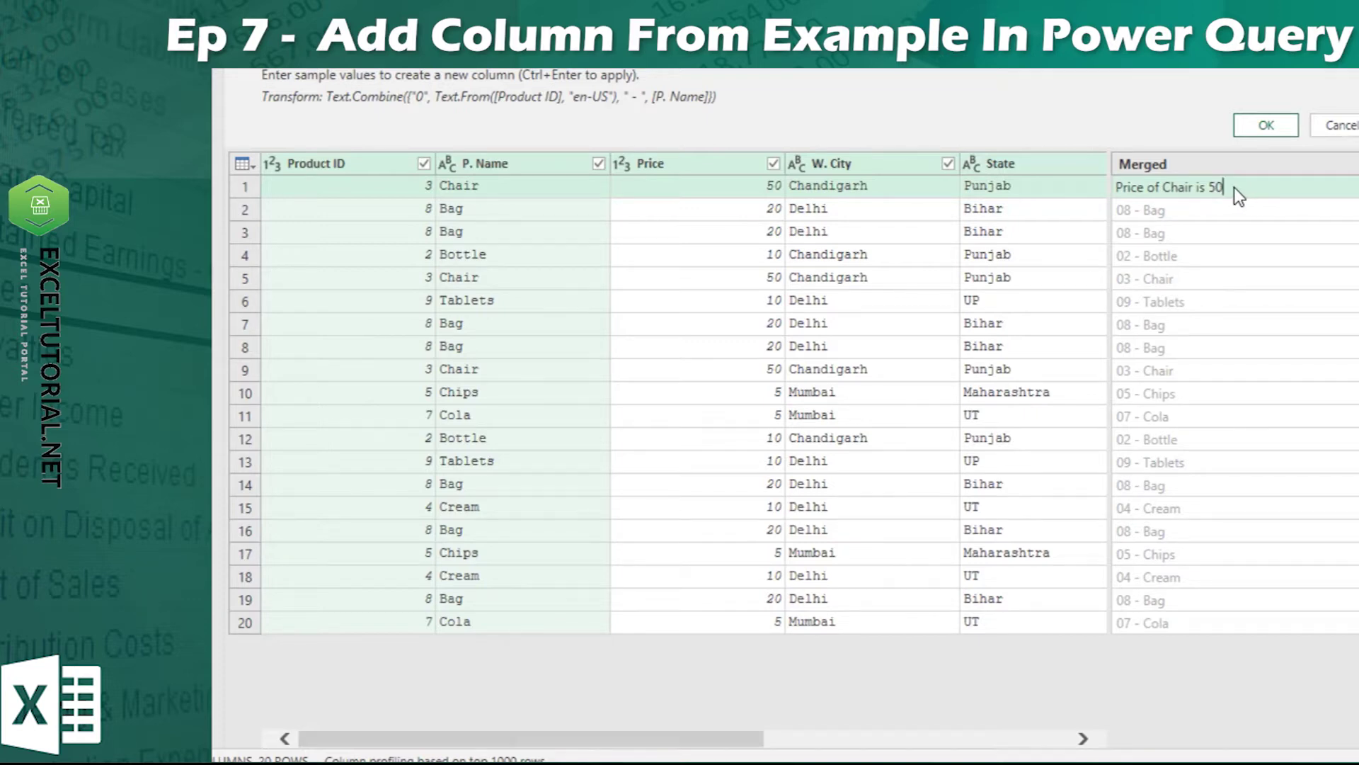
{"action": "key", "text": "Return"}
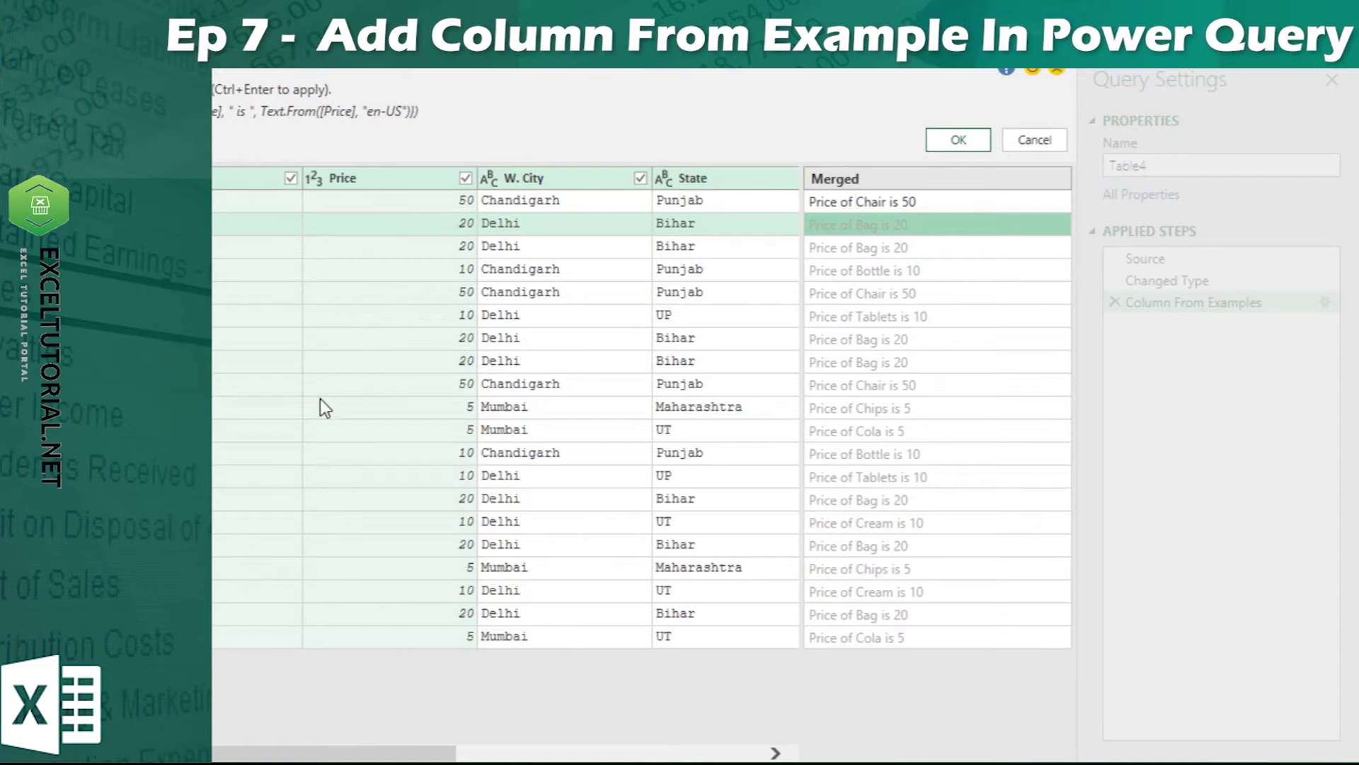
{"action": "left_click", "coordinate": [932, 200]}
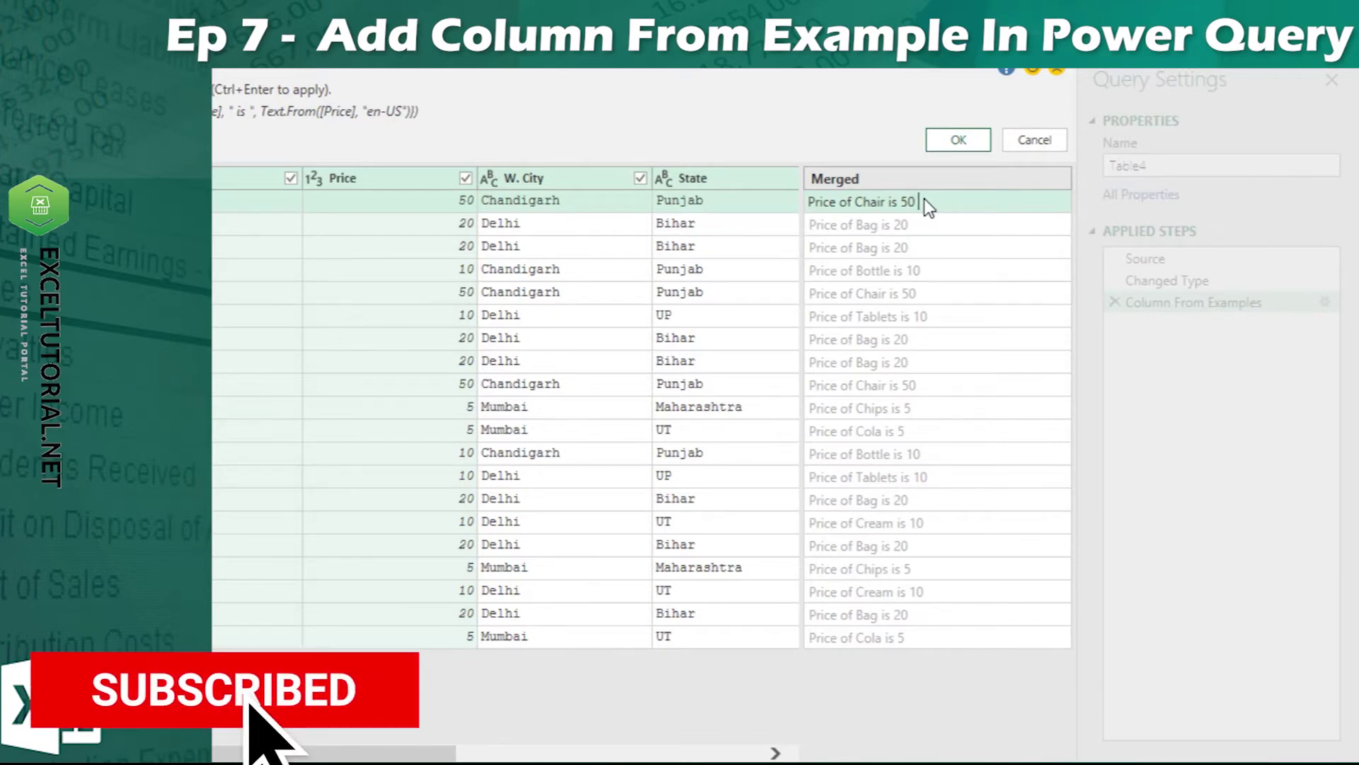
Step: Extend the first example to 'Price of Chair is 50 in Chandigarh,Punjab' and apply it to all rows
{"action": "type", "text": "in Chandigarh"}
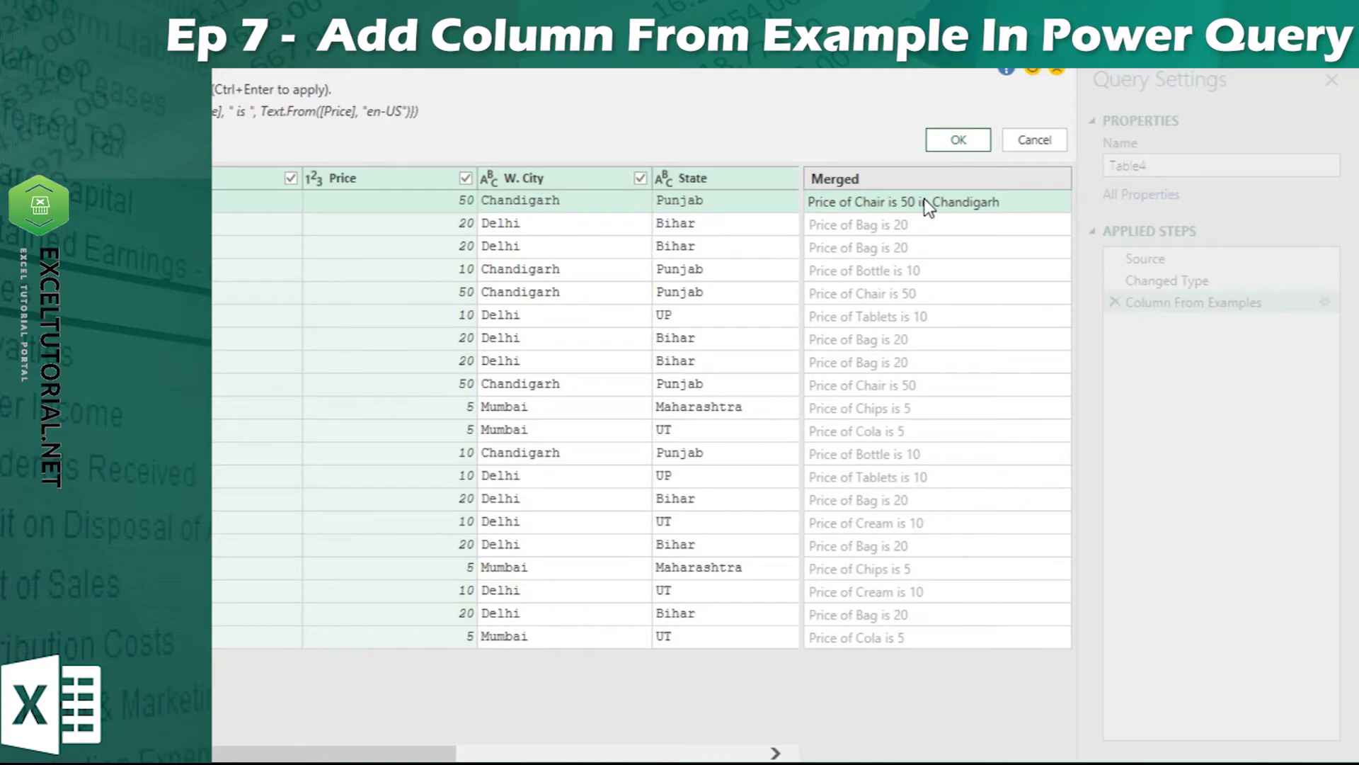
{"action": "key", "text": "Return"}
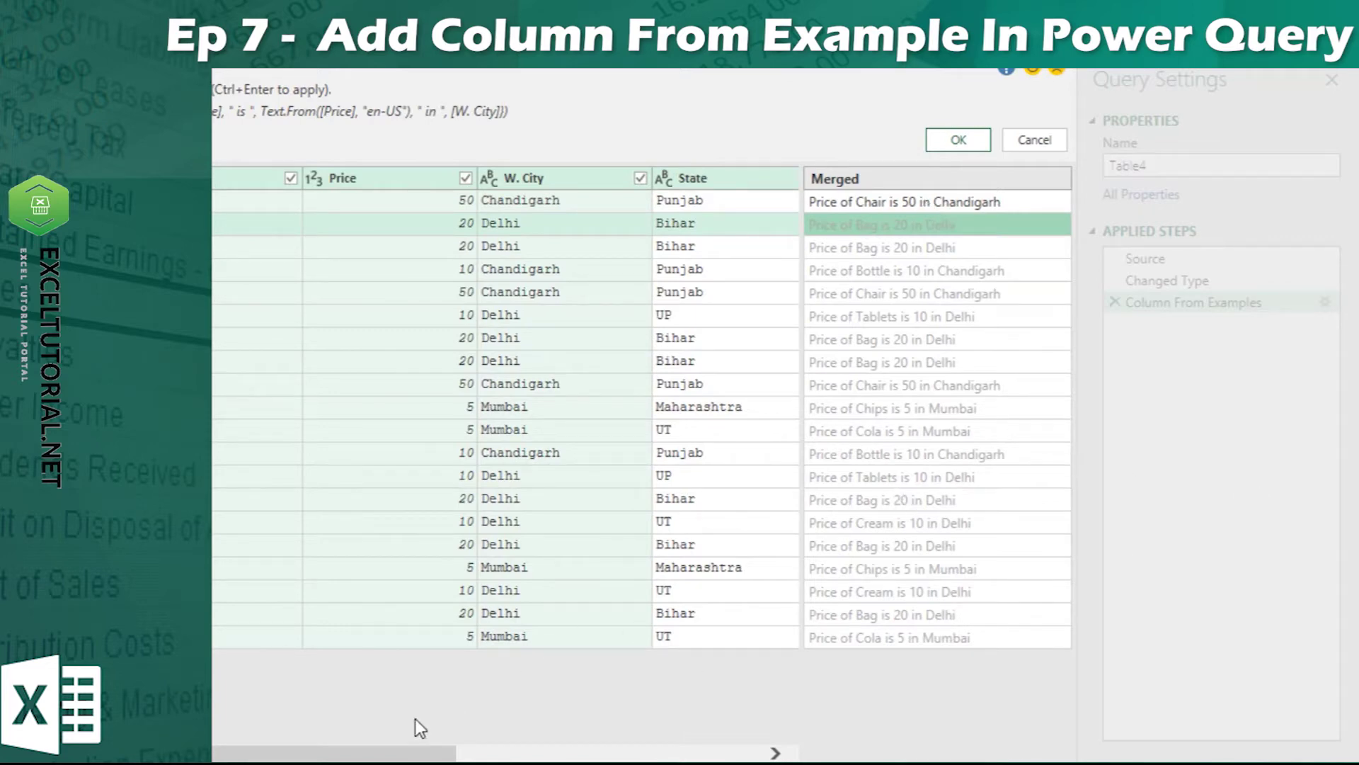
{"action": "left_click_drag", "start_coordinate": [418, 753], "coordinate": [355, 744]}
{"action": "left_click", "coordinate": [1008, 202]}
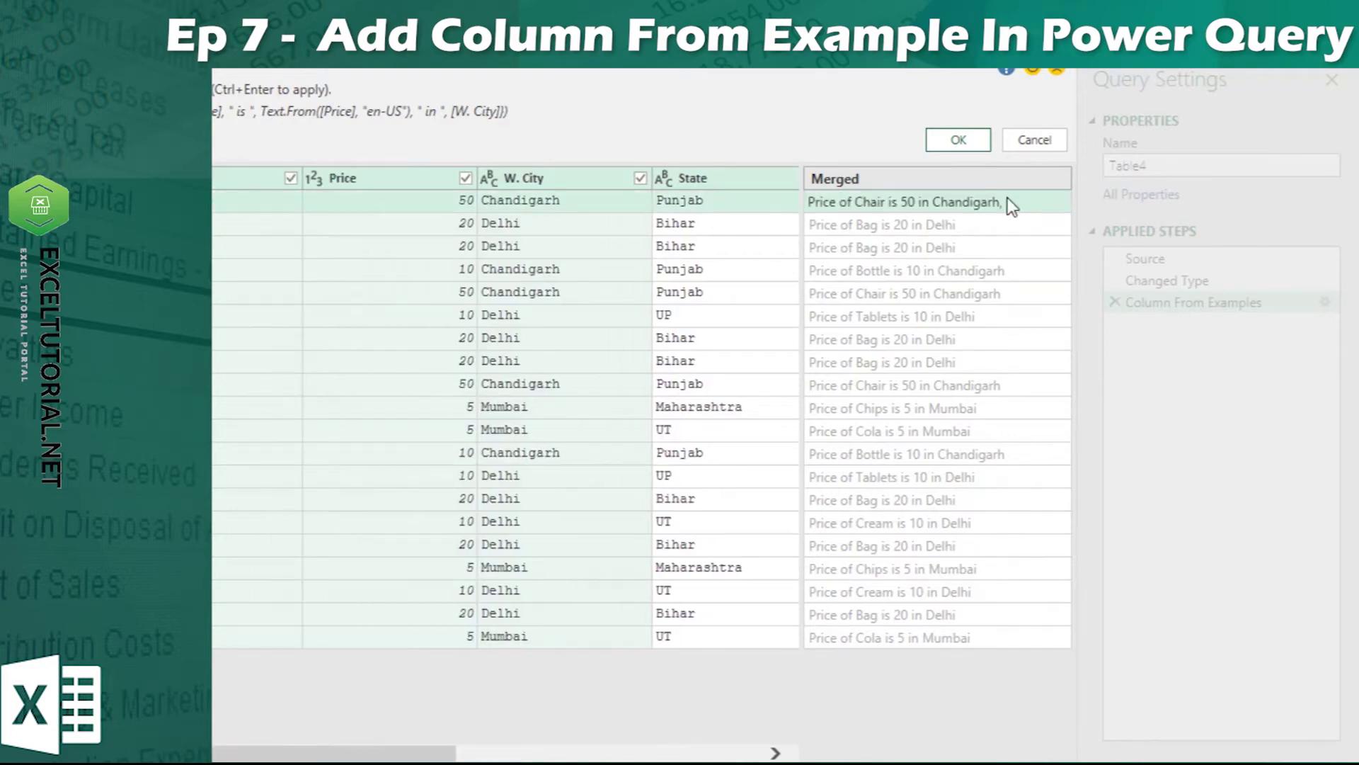
{"action": "type", "text": ",Punjab"}
{"action": "key", "text": "Return"}
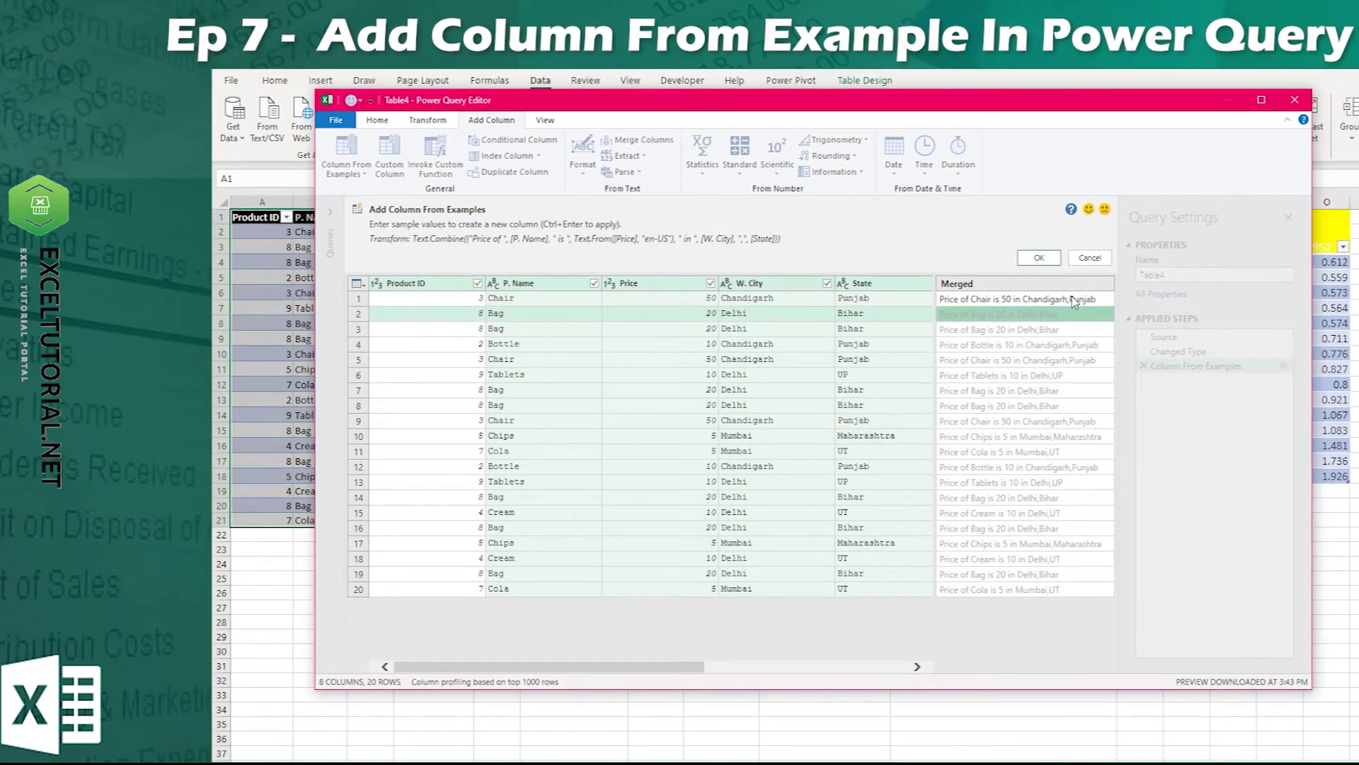
Step: Cancel the example column and close Power Query Editor, discarding the changes
{"action": "left_click", "coordinate": [1089, 258]}
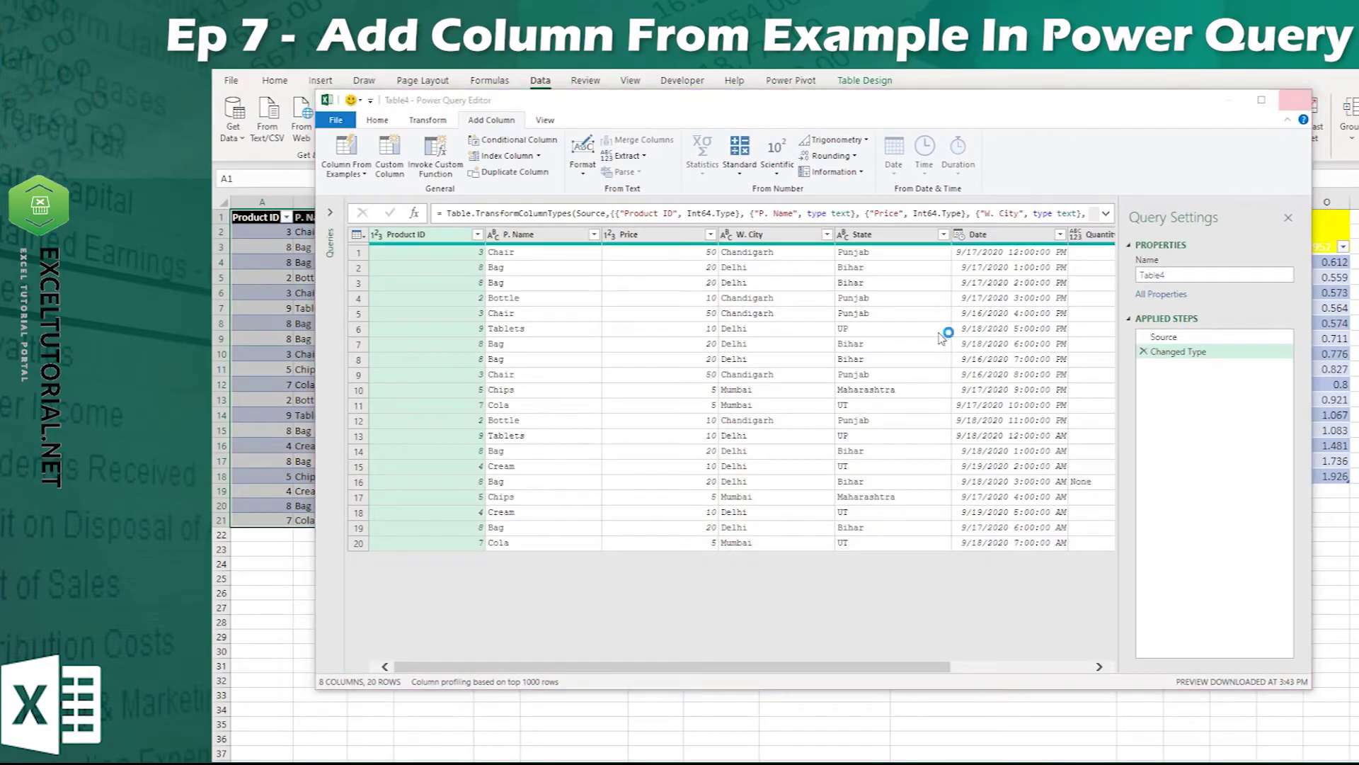
{"action": "left_click", "coordinate": [983, 454]}
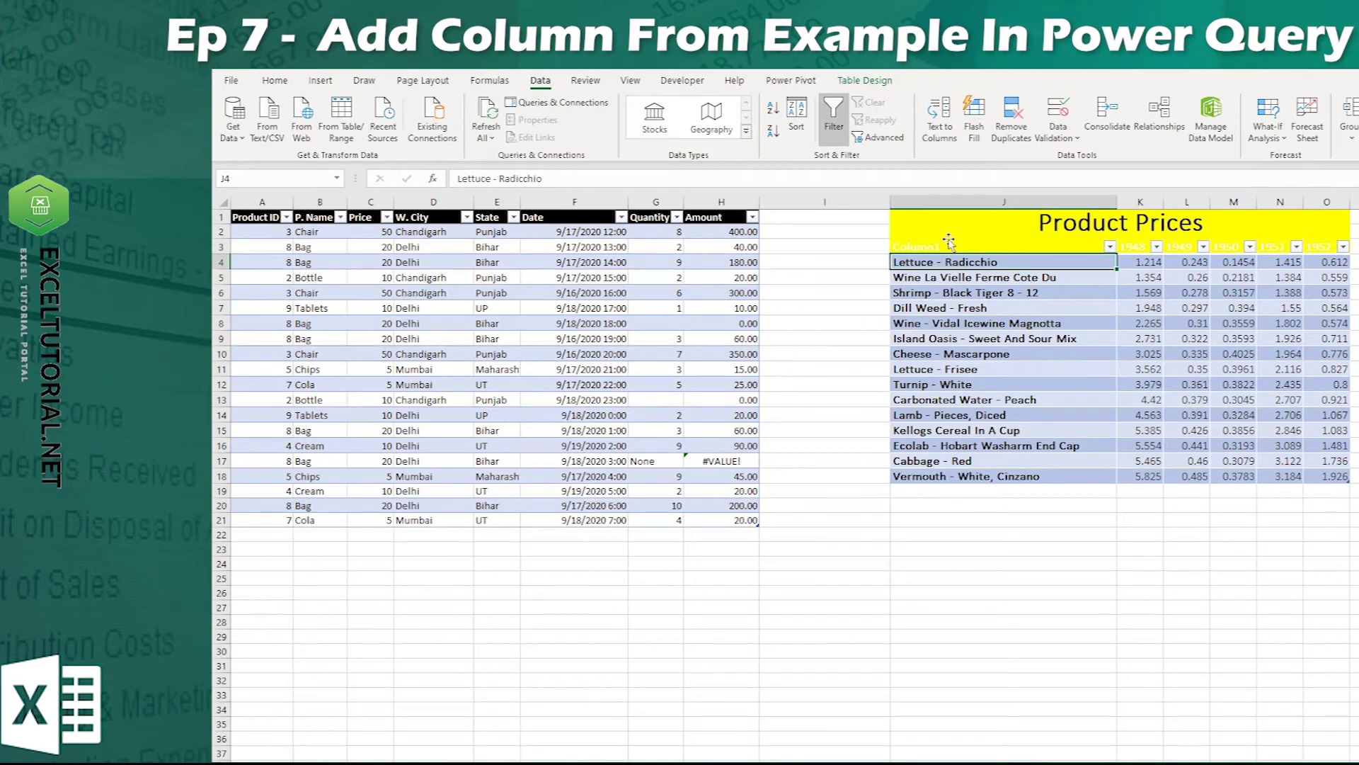
{"action": "left_click", "coordinate": [949, 242]}
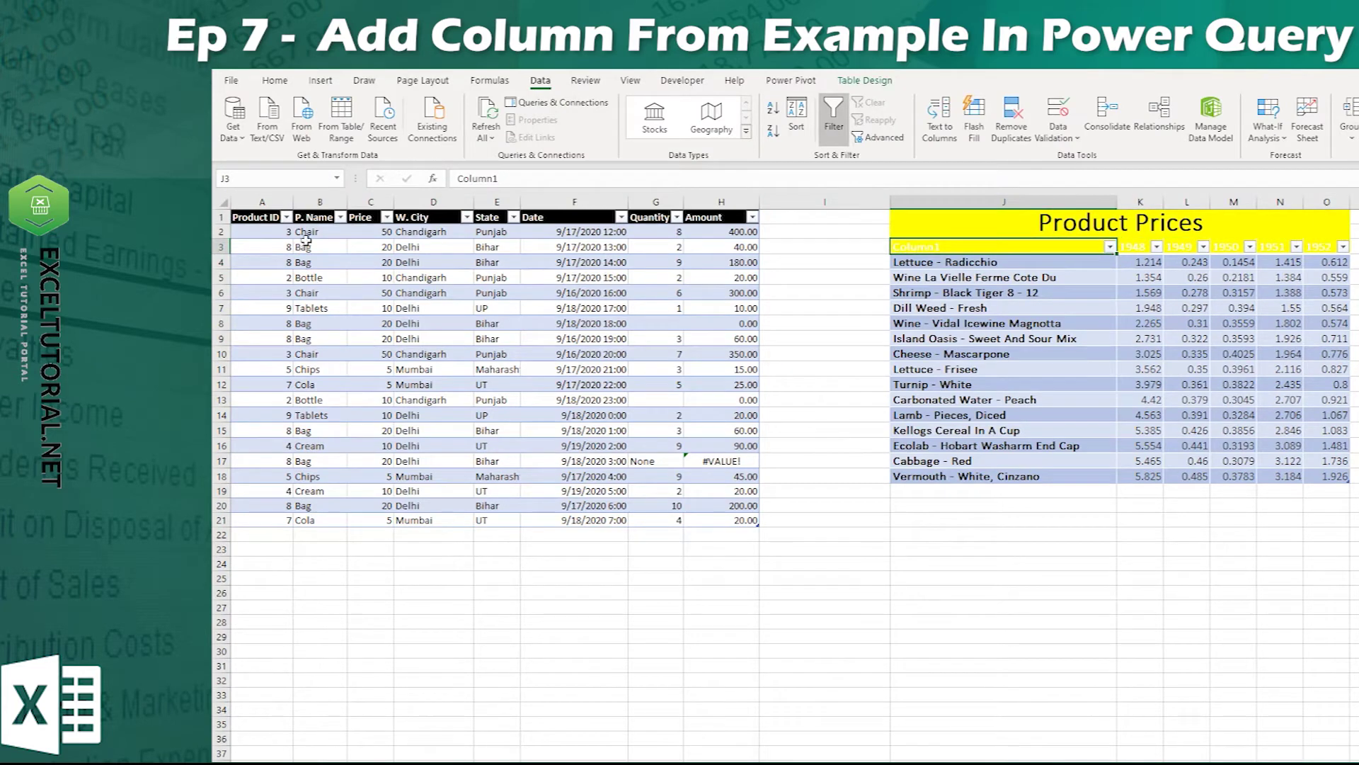
{"action": "left_click_drag", "start_coordinate": [306, 241], "coordinate": [740, 522]}
{"action": "left_click", "coordinate": [655, 339]}
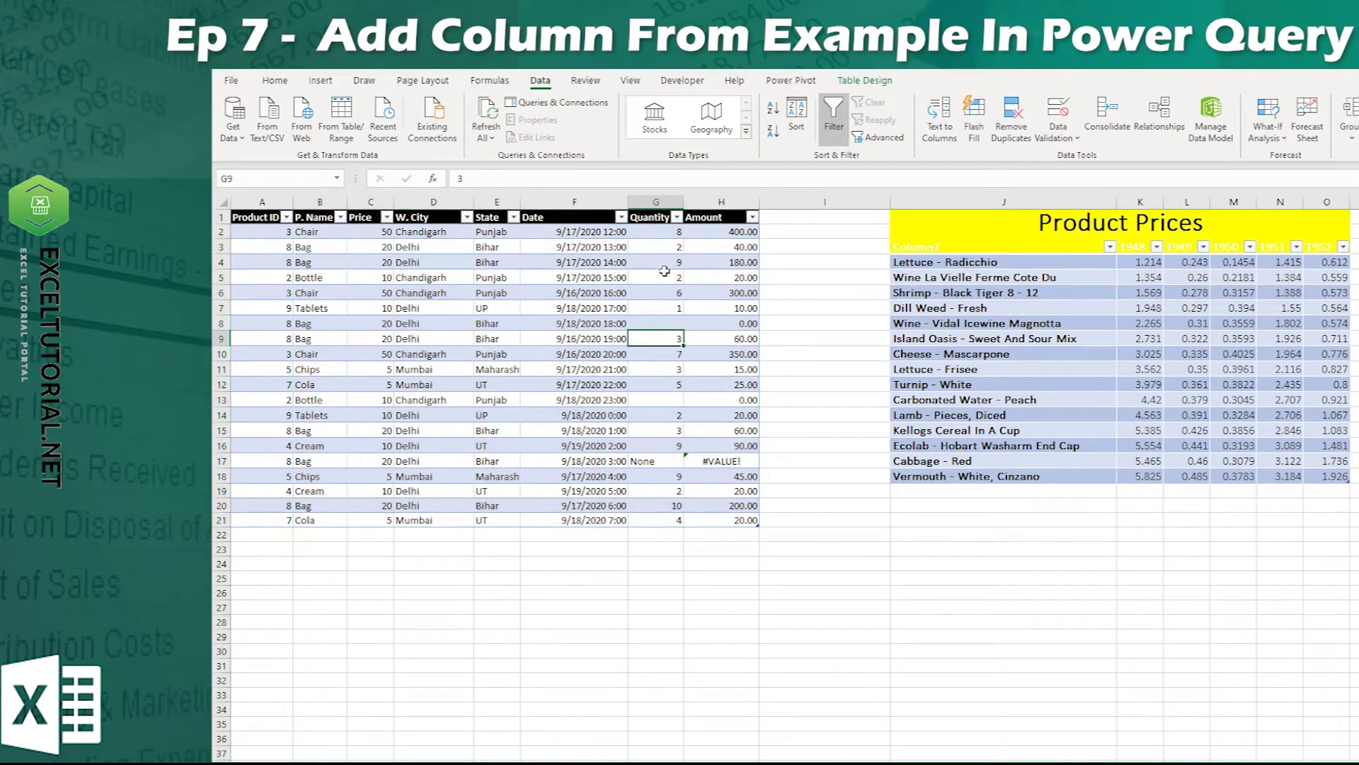
{"action": "left_click_drag", "start_coordinate": [584, 238], "coordinate": [582, 517]}
{"action": "left_click", "coordinate": [476, 261]}
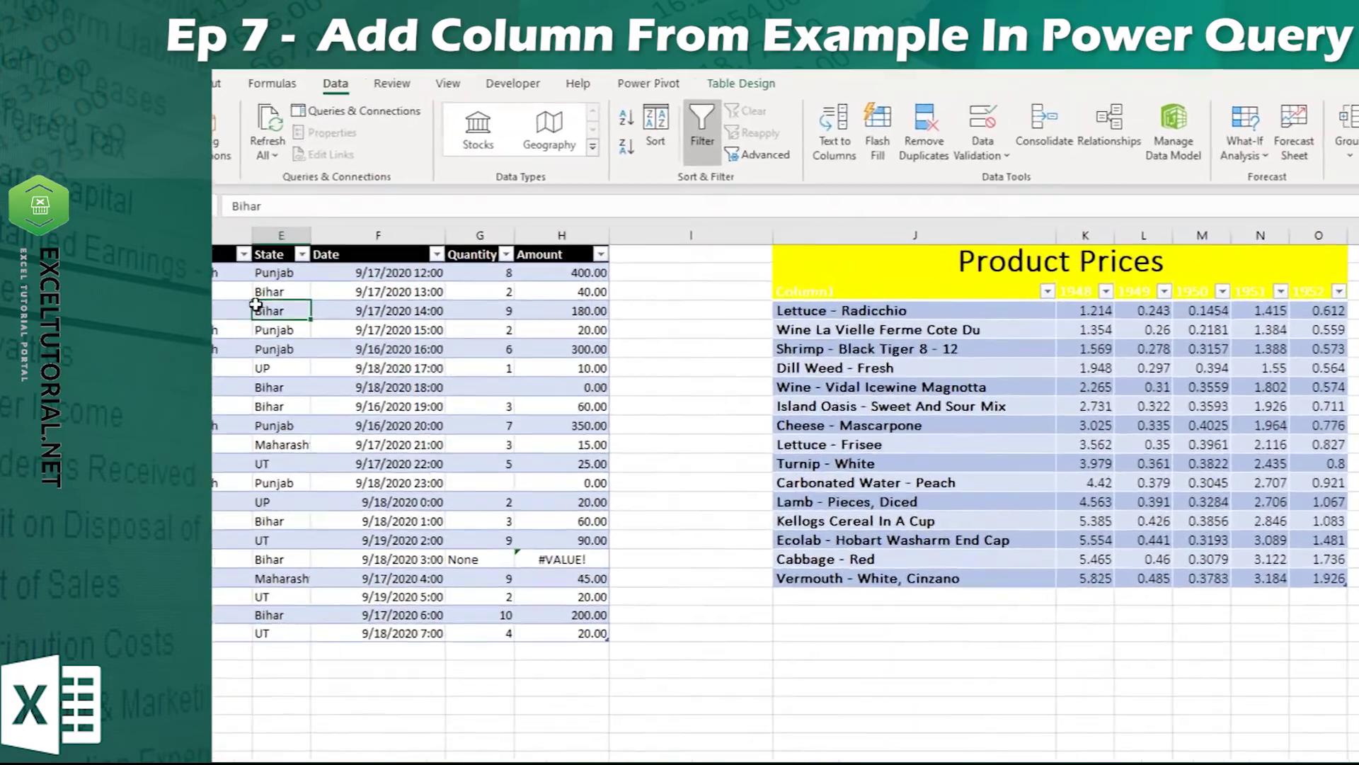
Step: Select the Product Prices table and load it into Power Query as Table23
{"action": "left_click", "coordinate": [817, 405]}
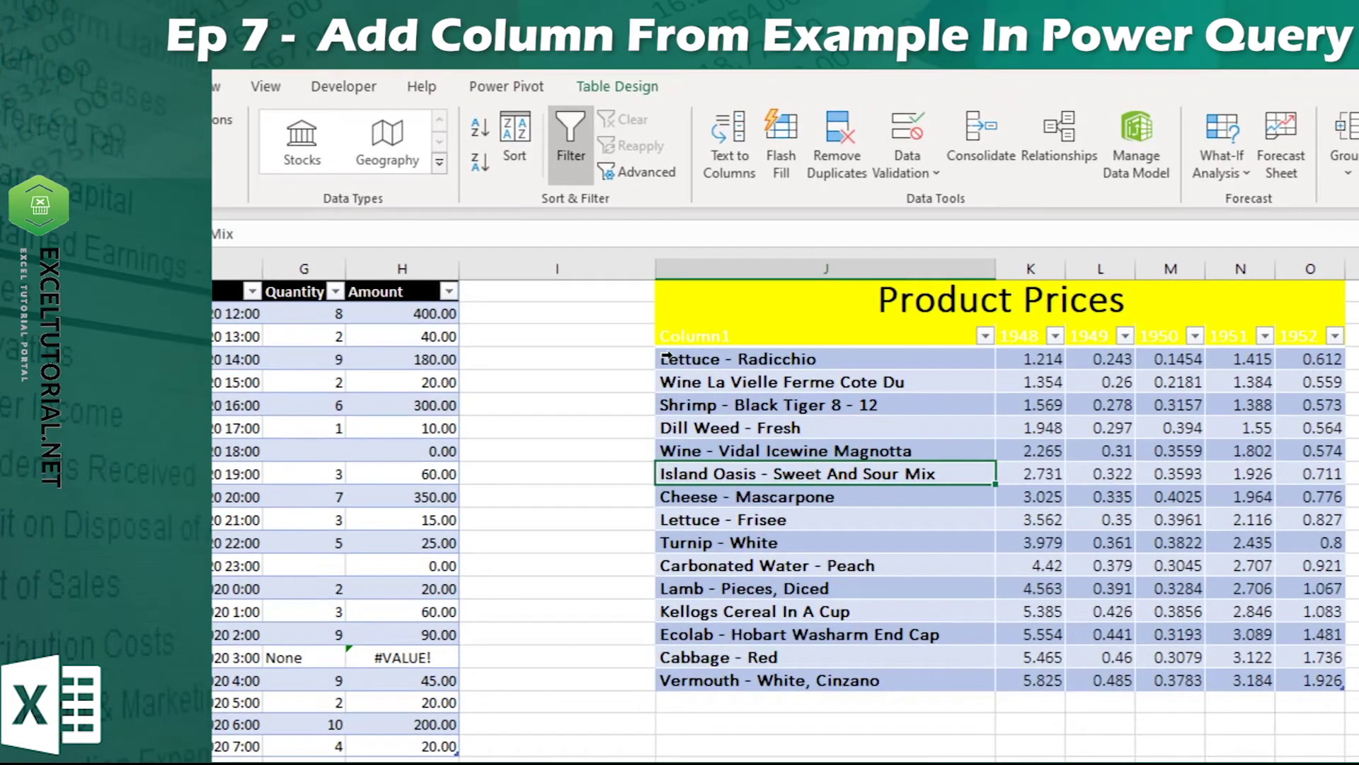
{"action": "left_click_drag", "start_coordinate": [666, 357], "coordinate": [715, 394]}
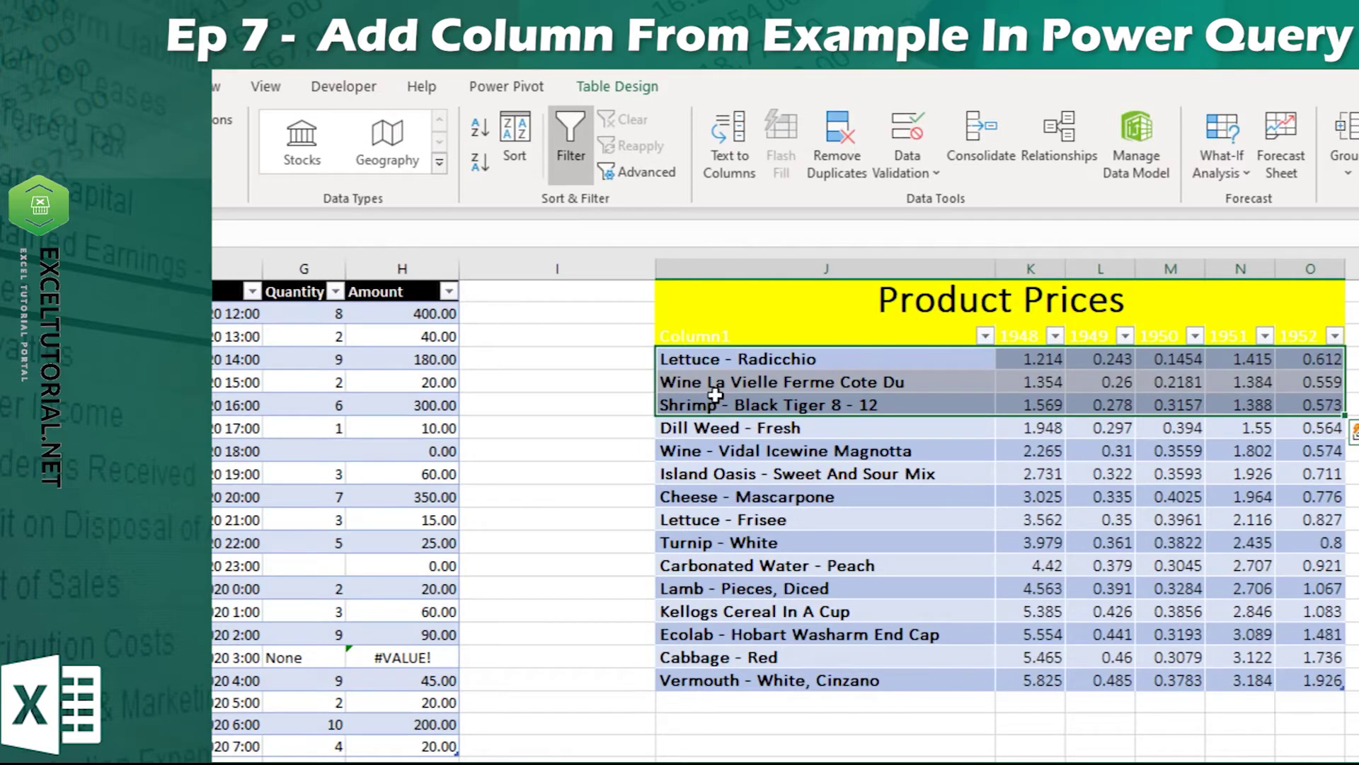
{"action": "left_click", "coordinate": [786, 489]}
{"action": "left_click_drag", "start_coordinate": [682, 328], "coordinate": [1334, 681]}
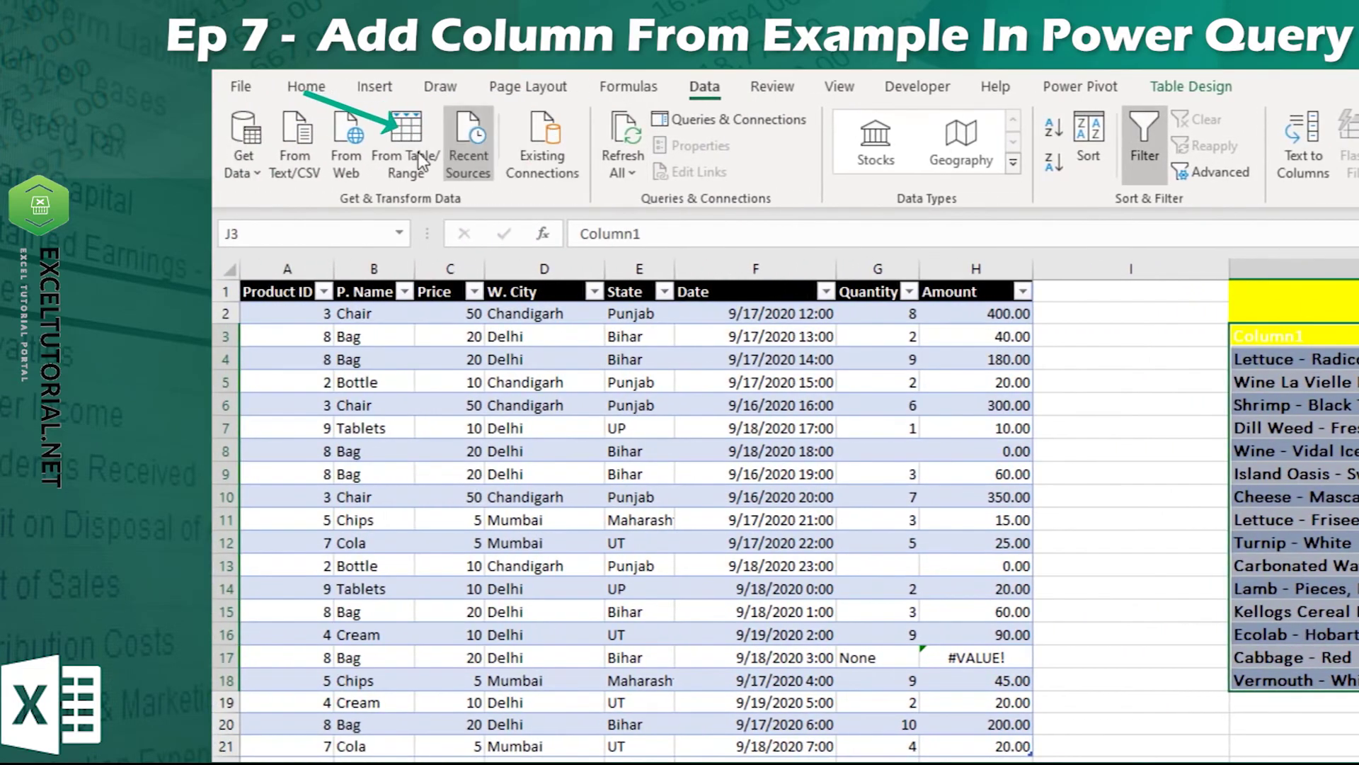
{"action": "left_click", "coordinate": [419, 152]}
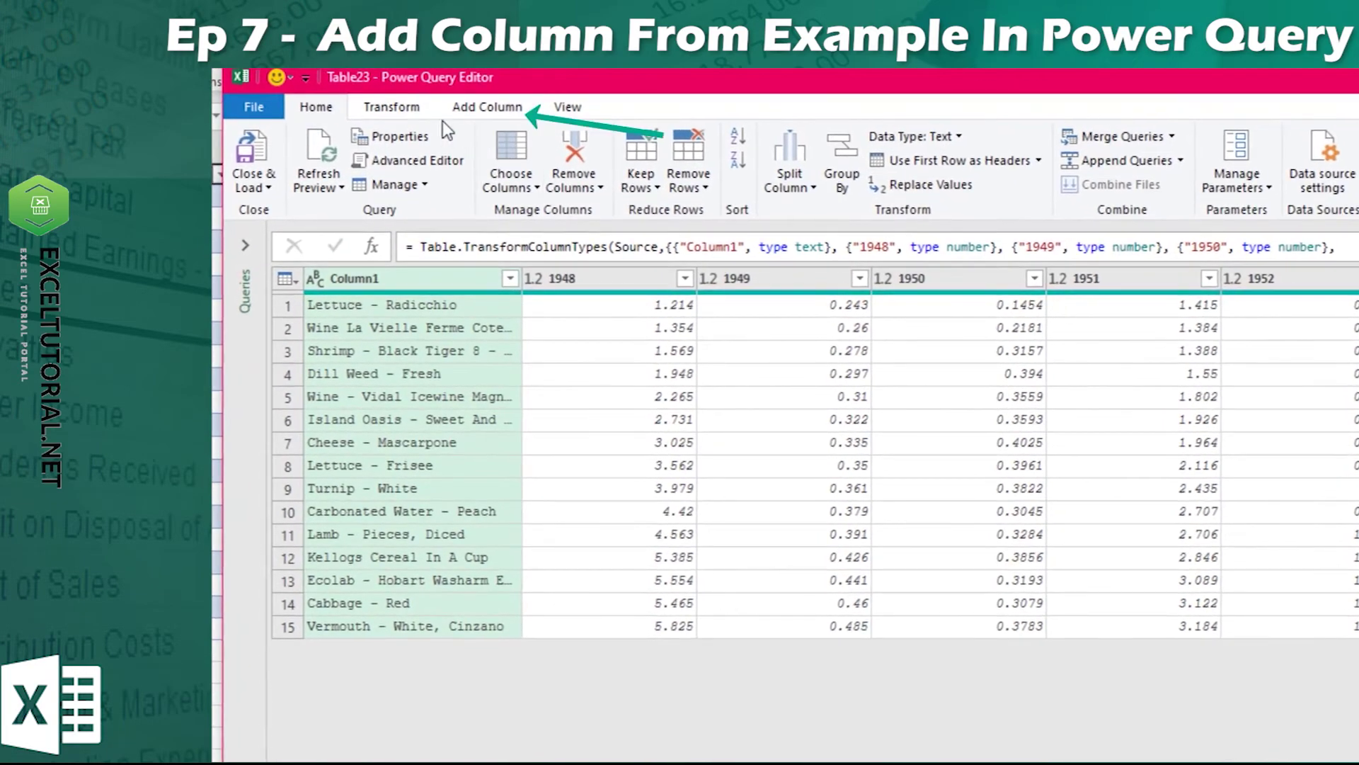
Step: Start a Column From Examples on Table23, widen Column1, and select Column2's first cell
{"action": "left_click", "coordinate": [374, 125]}
{"action": "left_click", "coordinate": [482, 108]}
{"action": "left_click", "coordinate": [269, 152]}
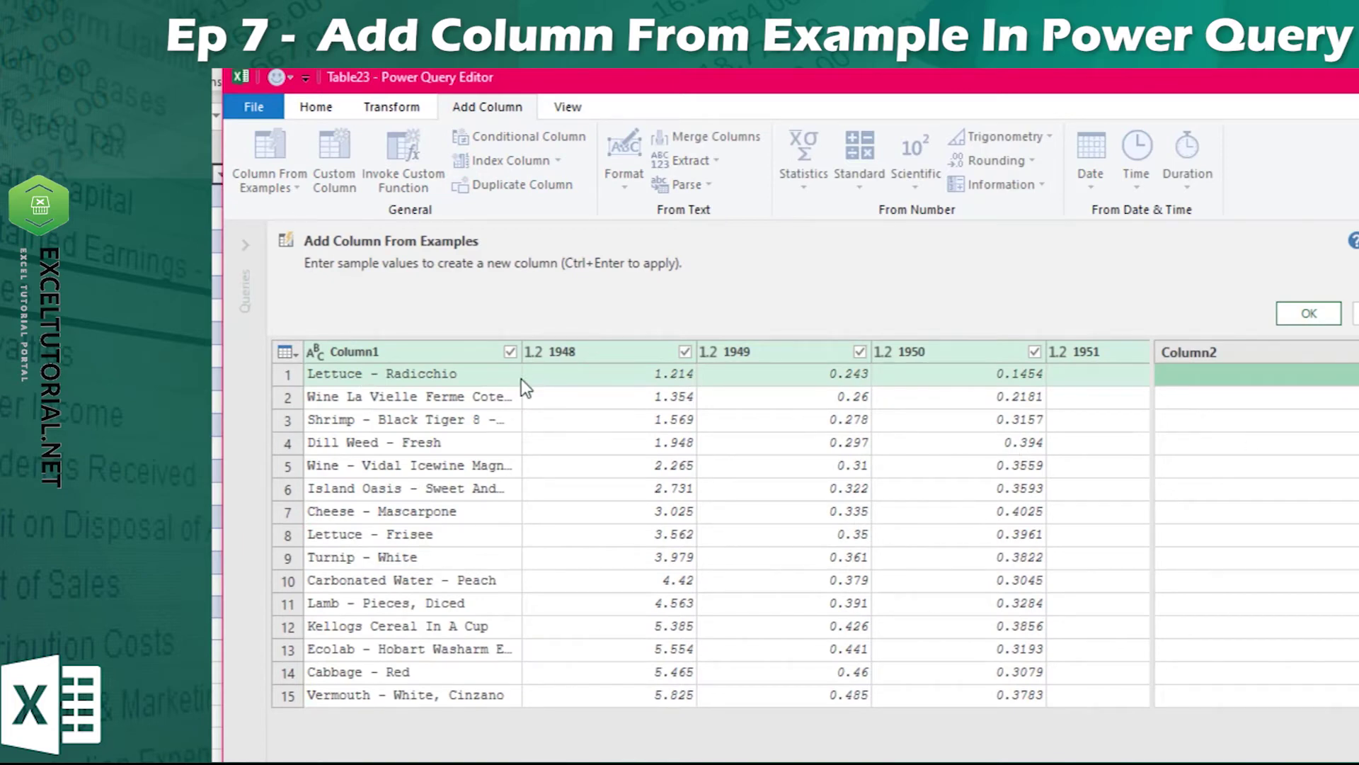
{"action": "left_click_drag", "start_coordinate": [524, 351], "coordinate": [638, 352]}
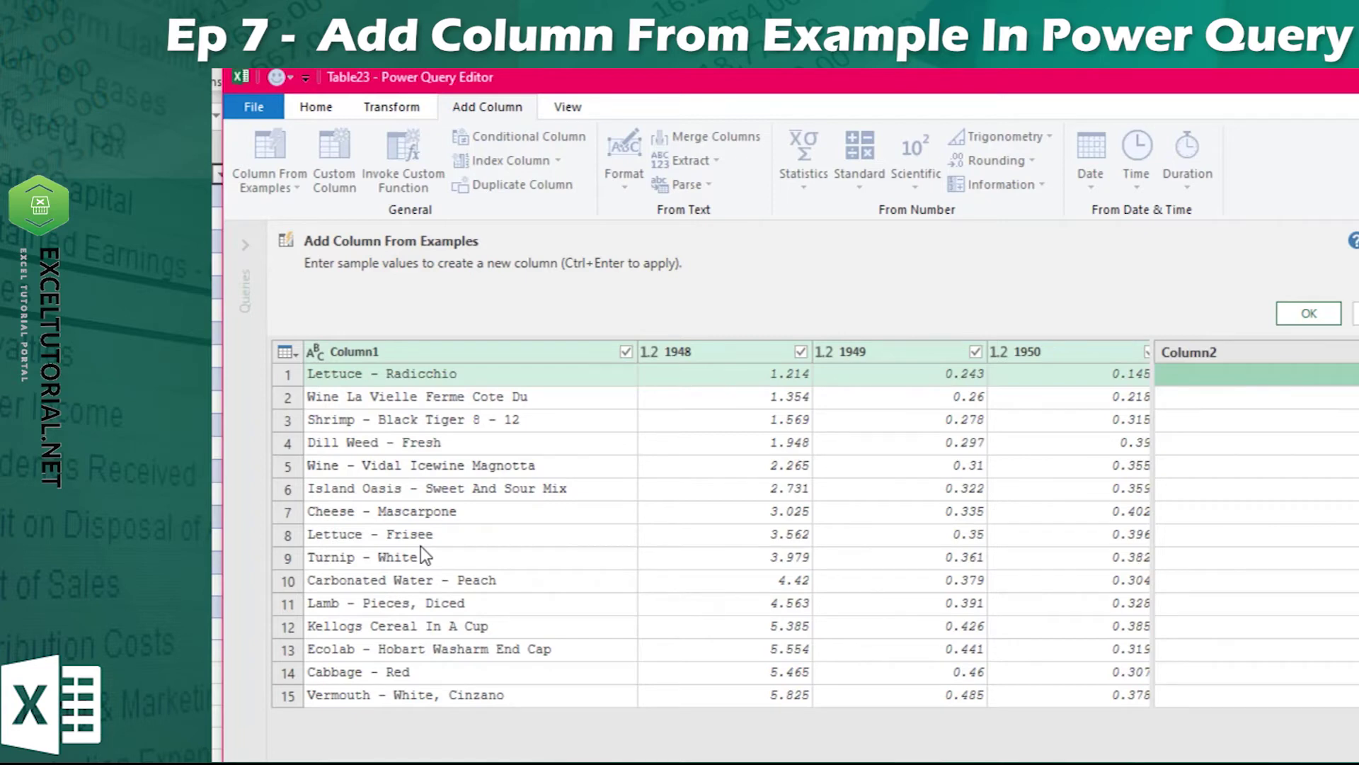
{"action": "left_click", "coordinate": [1196, 376]}
Step: Enter example values 'Lettuce' in row 1 and 'Carbonated Water' in row 10 of Column2
{"action": "type", "text": "Lettuc"}
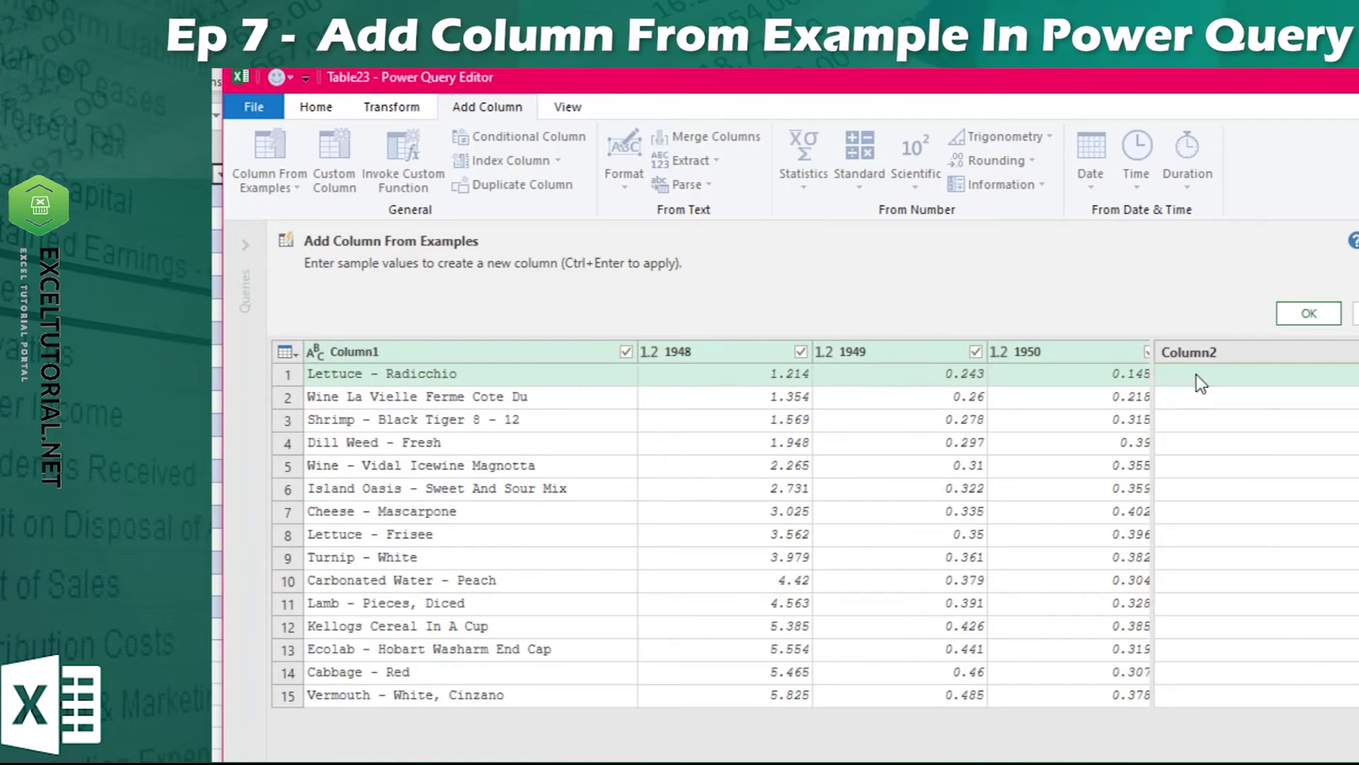
{"action": "type", "text": "e"}
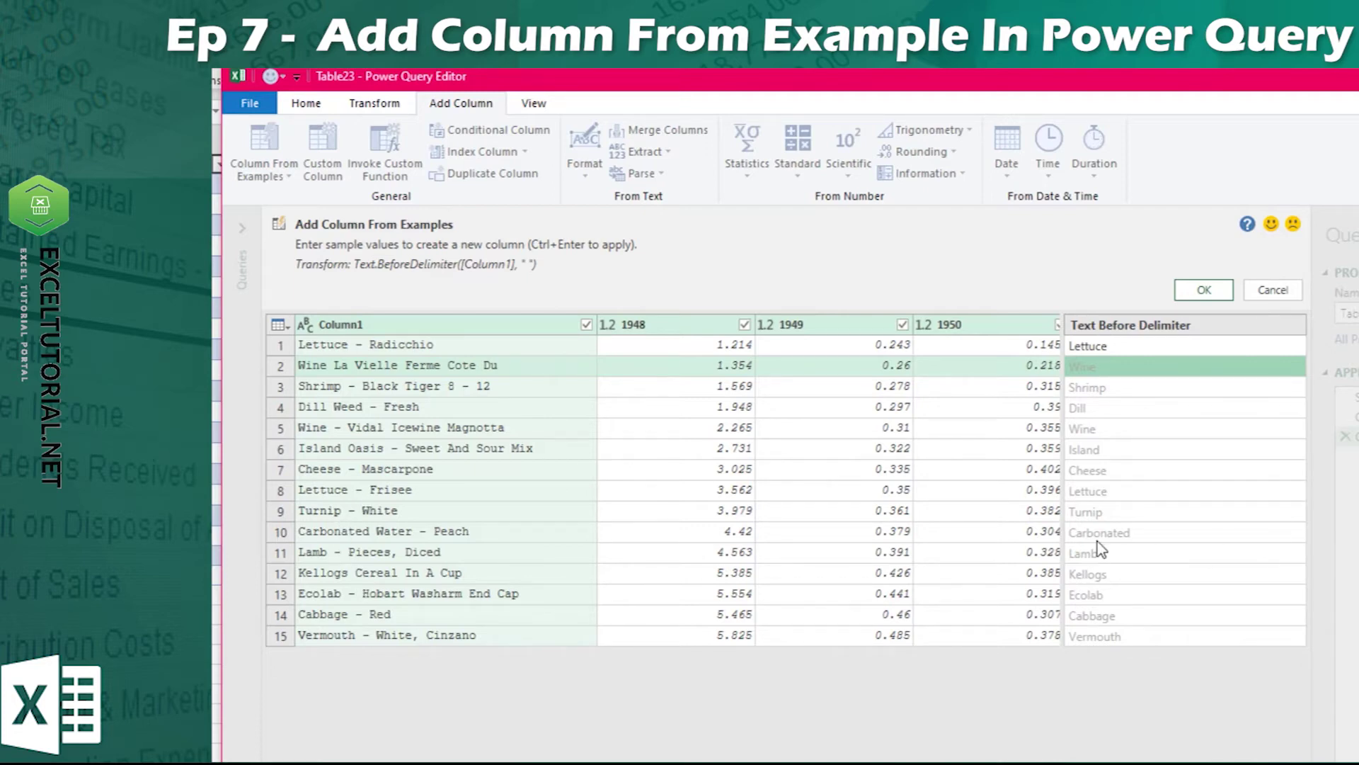
{"action": "left_click", "coordinate": [1149, 533]}
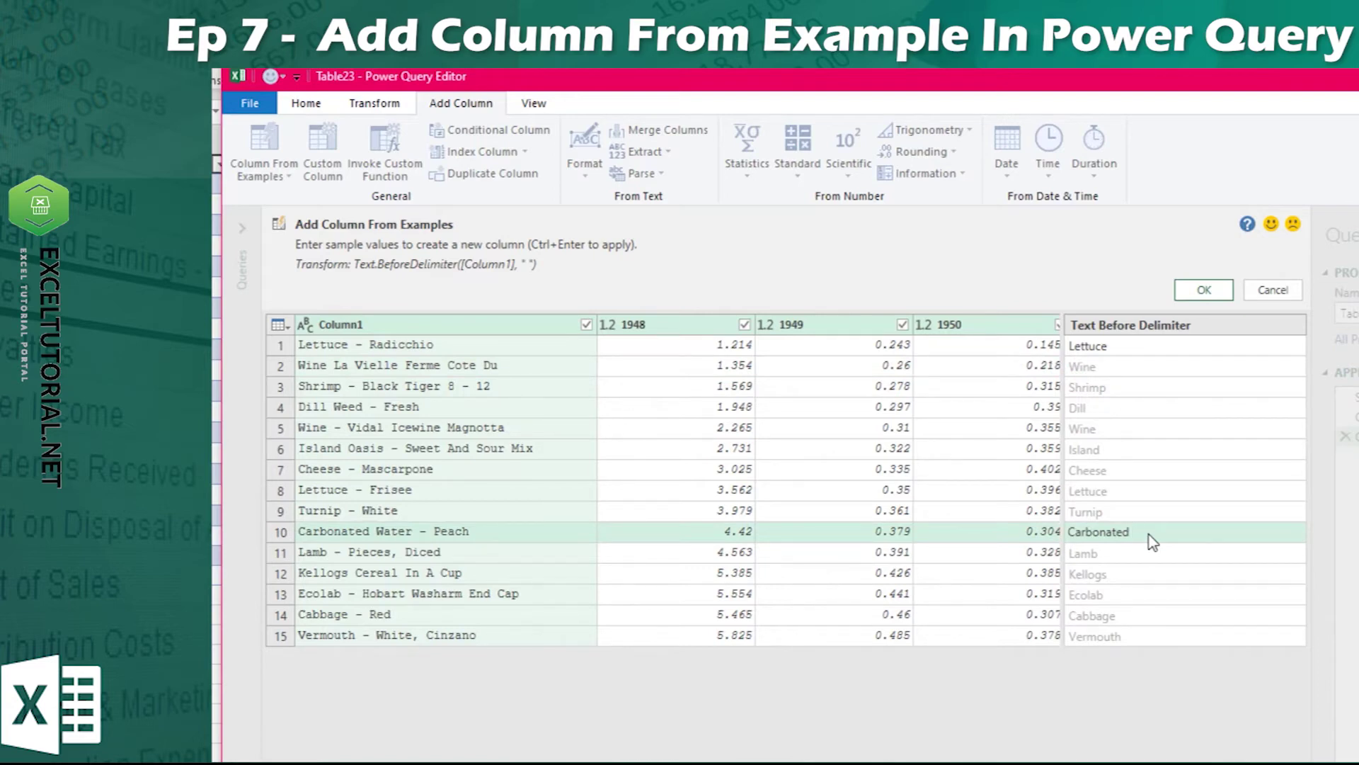
{"action": "type", "text": "Water"}
{"action": "key", "text": "Return"}
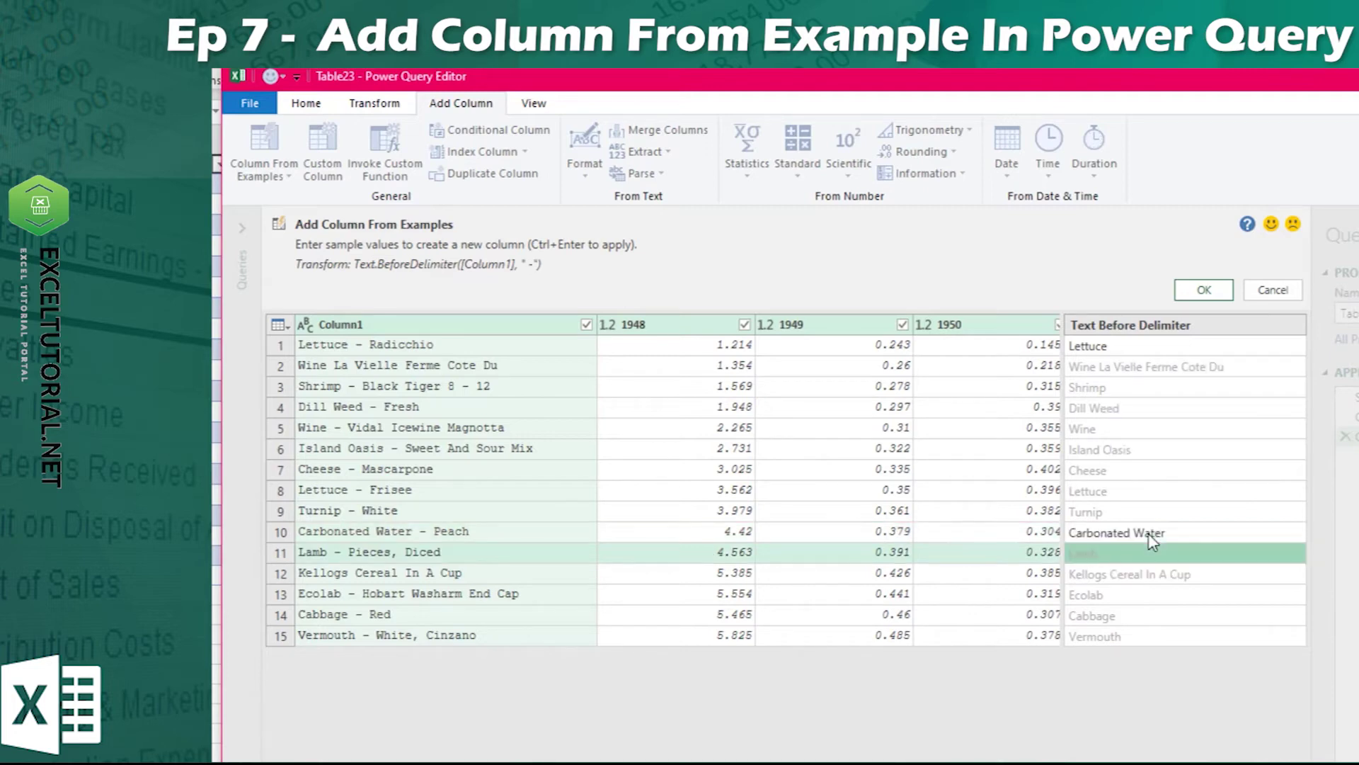
{"action": "left_click", "coordinate": [1212, 370]}
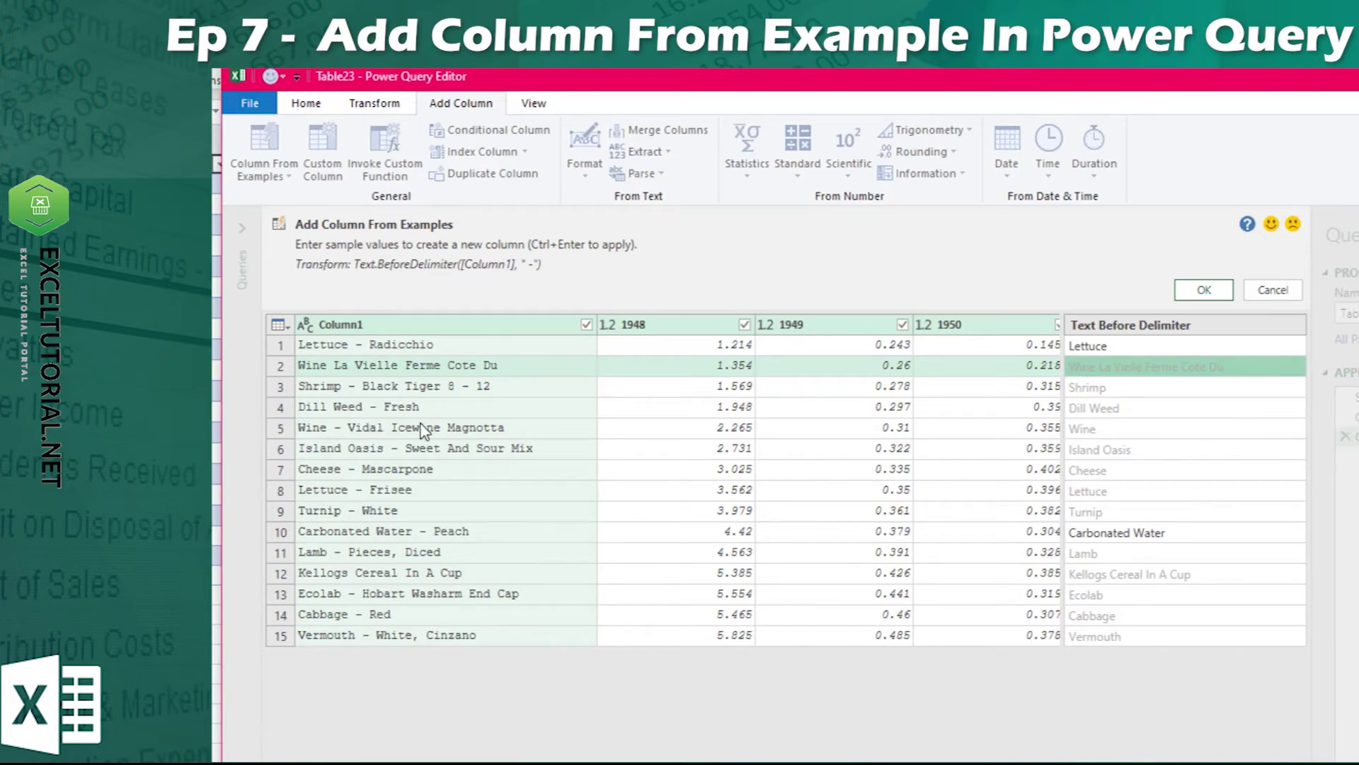
{"action": "left_click", "coordinate": [1079, 529]}
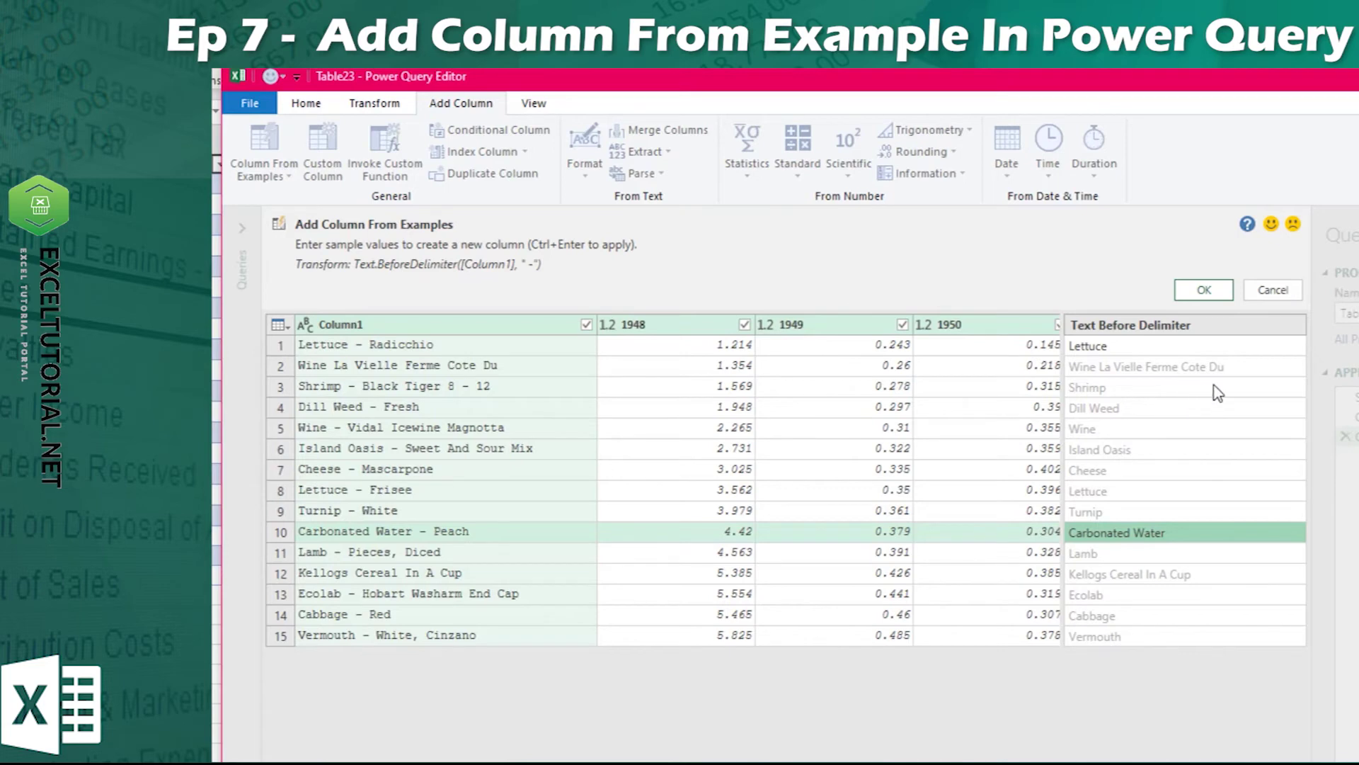
Step: Change the examples to 'Lettuce - R' in row 1 and 'Shrimp - B' in row 3
{"action": "left_click", "coordinate": [1132, 346]}
{"action": "left_click", "coordinate": [1136, 352]}
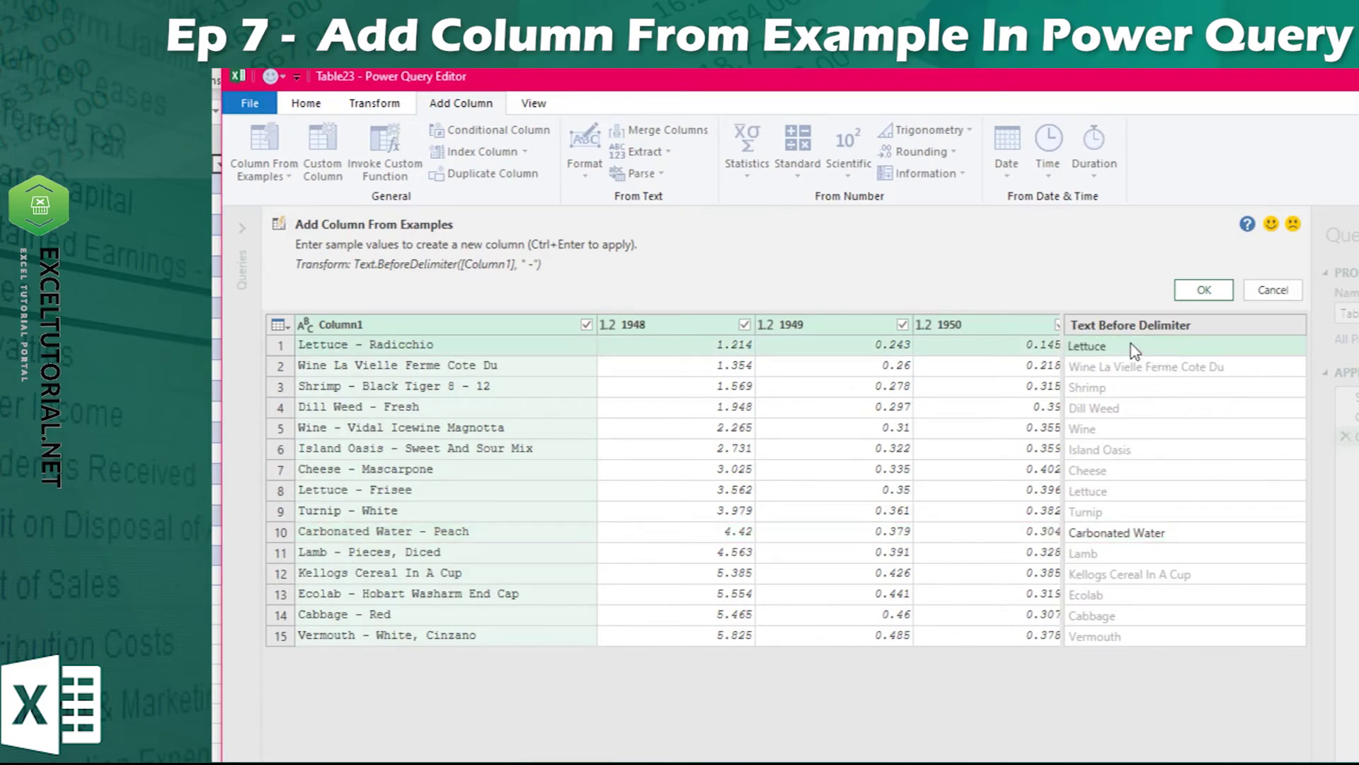
{"action": "type", "text": "- R"}
{"action": "key", "text": "Return"}
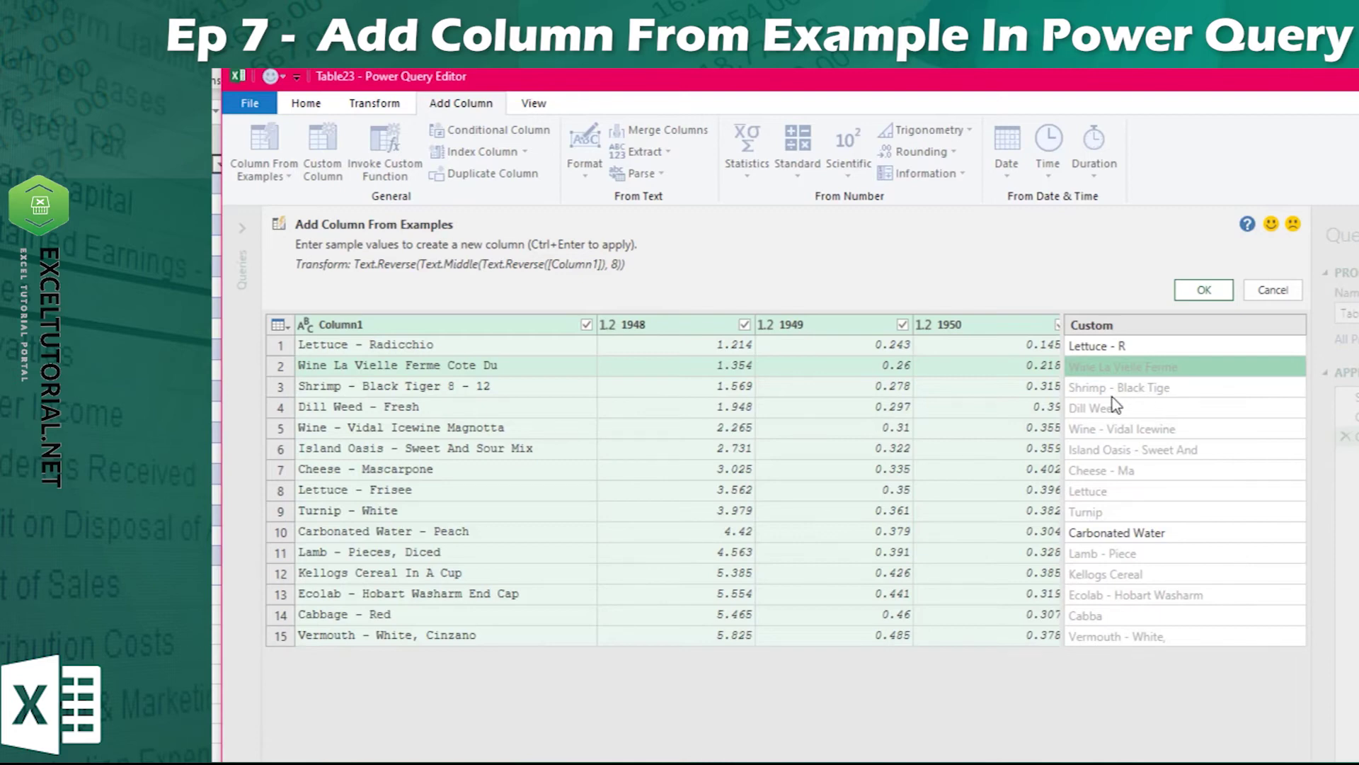
{"action": "double_click", "coordinate": [1170, 394]}
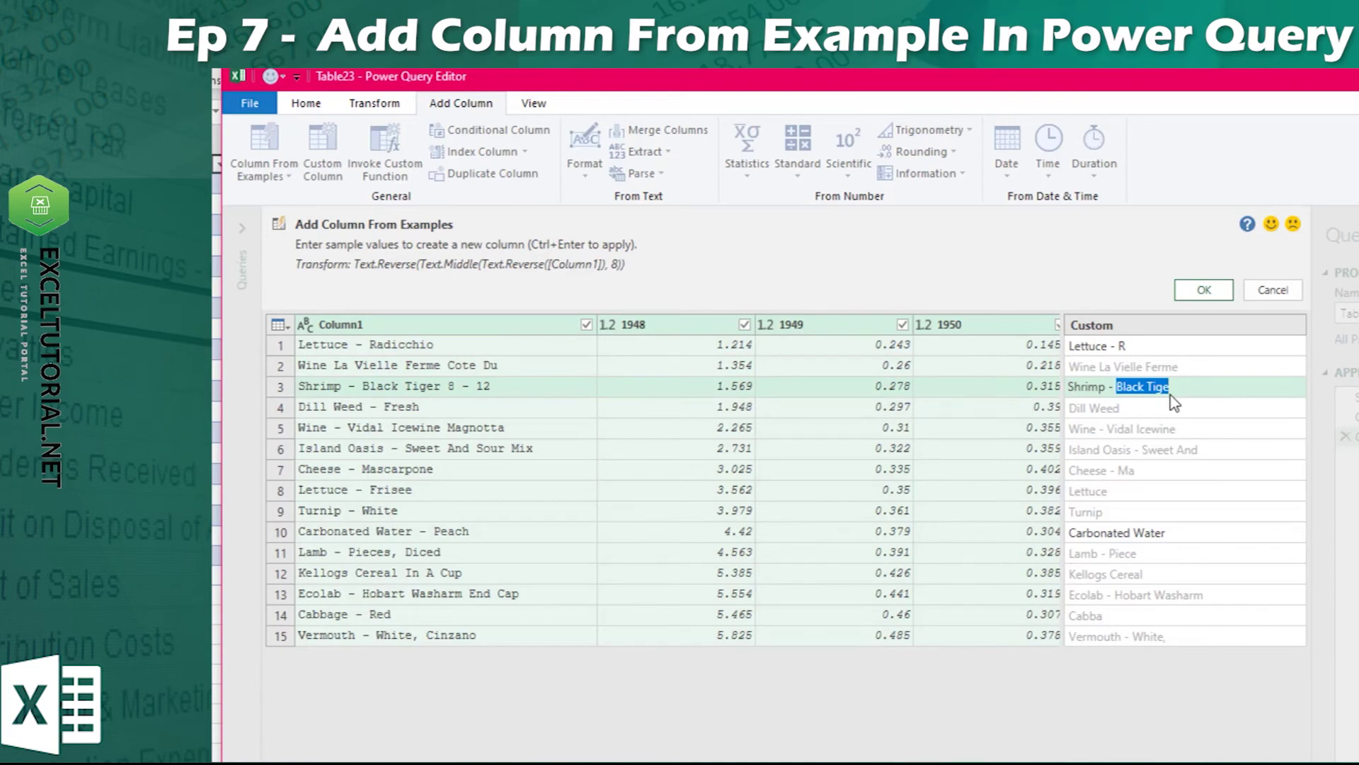
{"action": "type", "text": "B"}
{"action": "key", "text": "Return"}
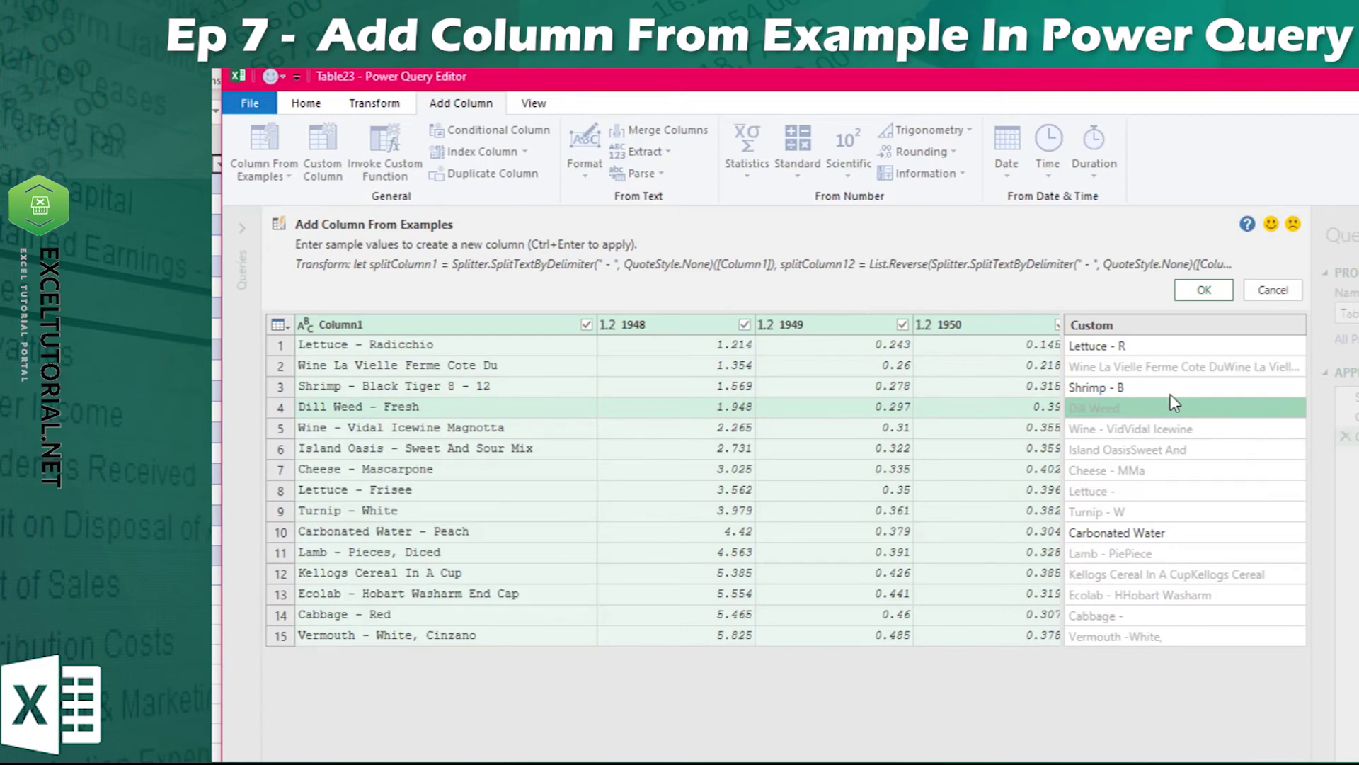
Step: Restore row 2 to its plain item name and set row 4 to 'Dill Weed - F'
{"action": "left_click", "coordinate": [1223, 376]}
{"action": "left_click_drag", "start_coordinate": [1209, 366], "coordinate": [1332, 382]}
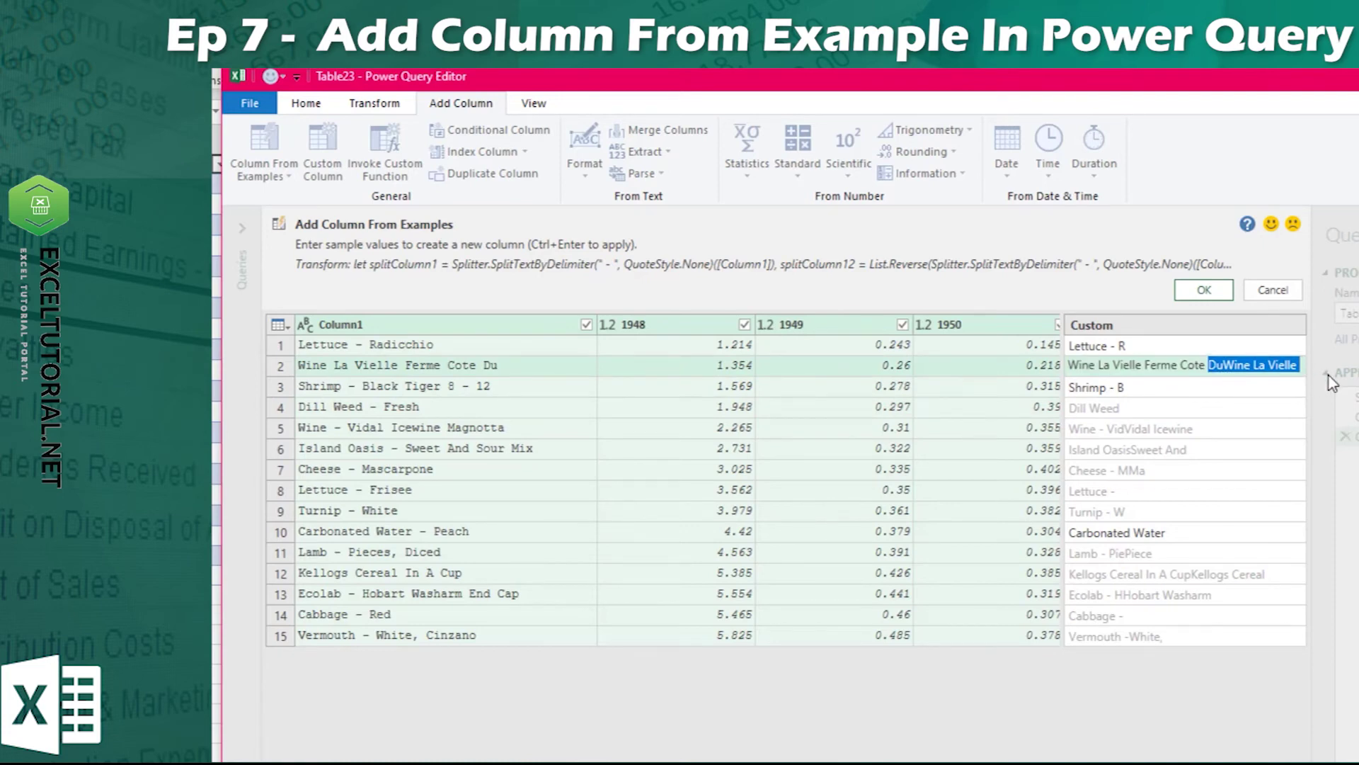
{"action": "type", "text": "Du"}
{"action": "key", "text": "Return"}
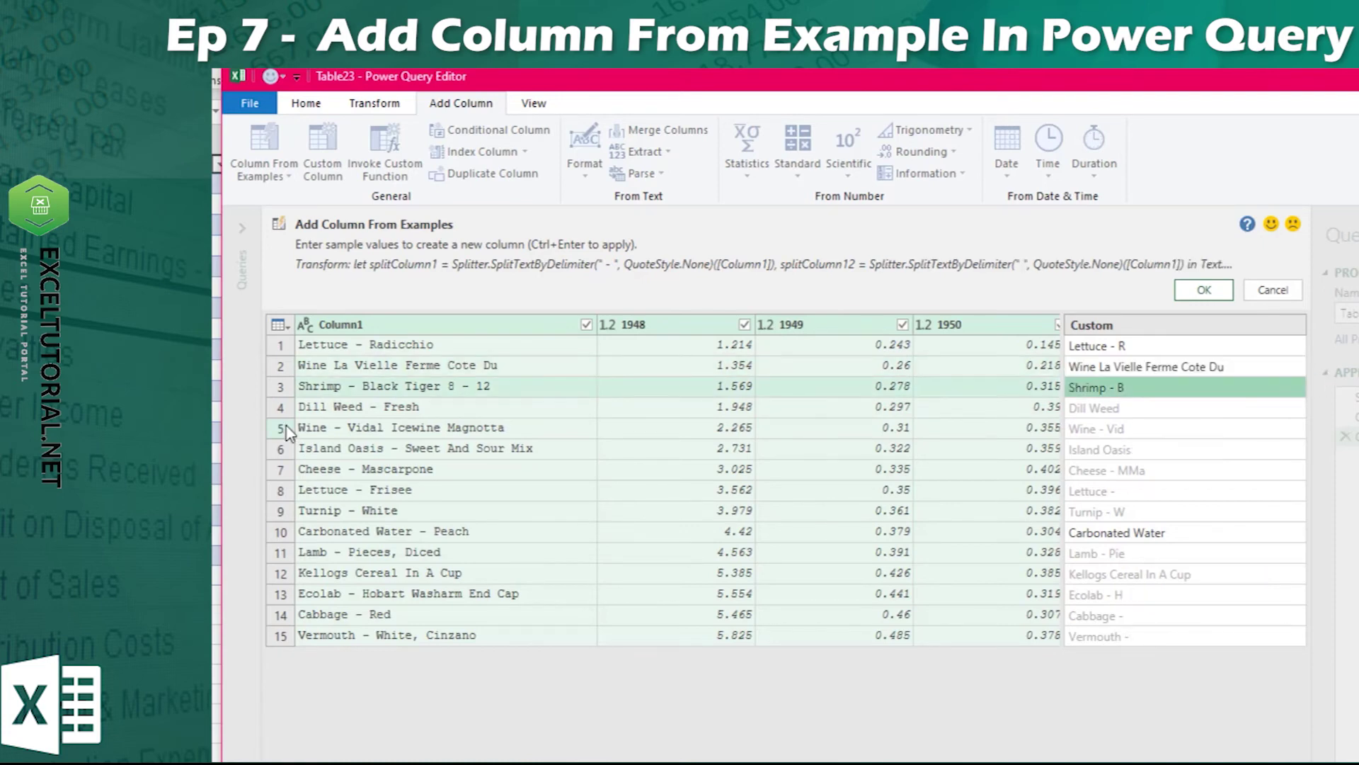
{"action": "left_click", "coordinate": [1154, 413]}
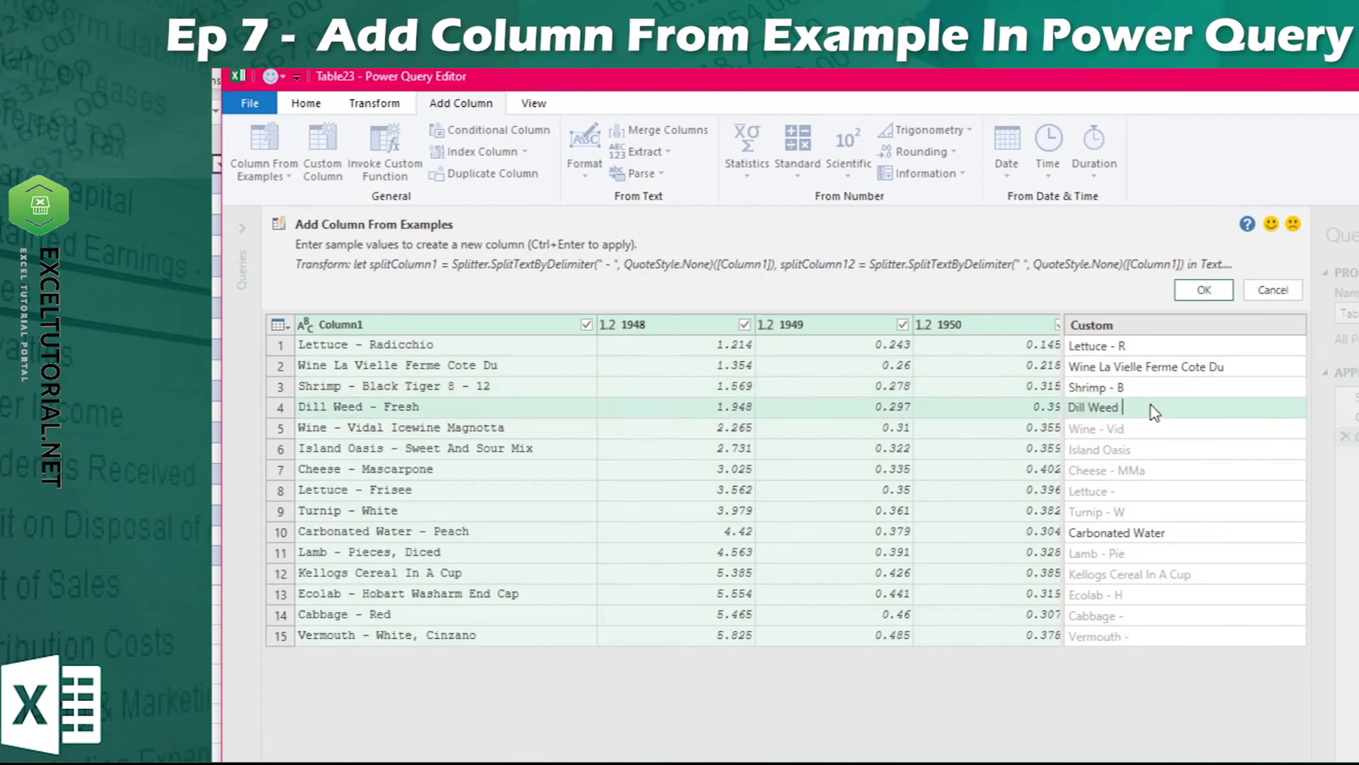
{"action": "type", "text": "- F"}
{"action": "key", "text": "Return"}
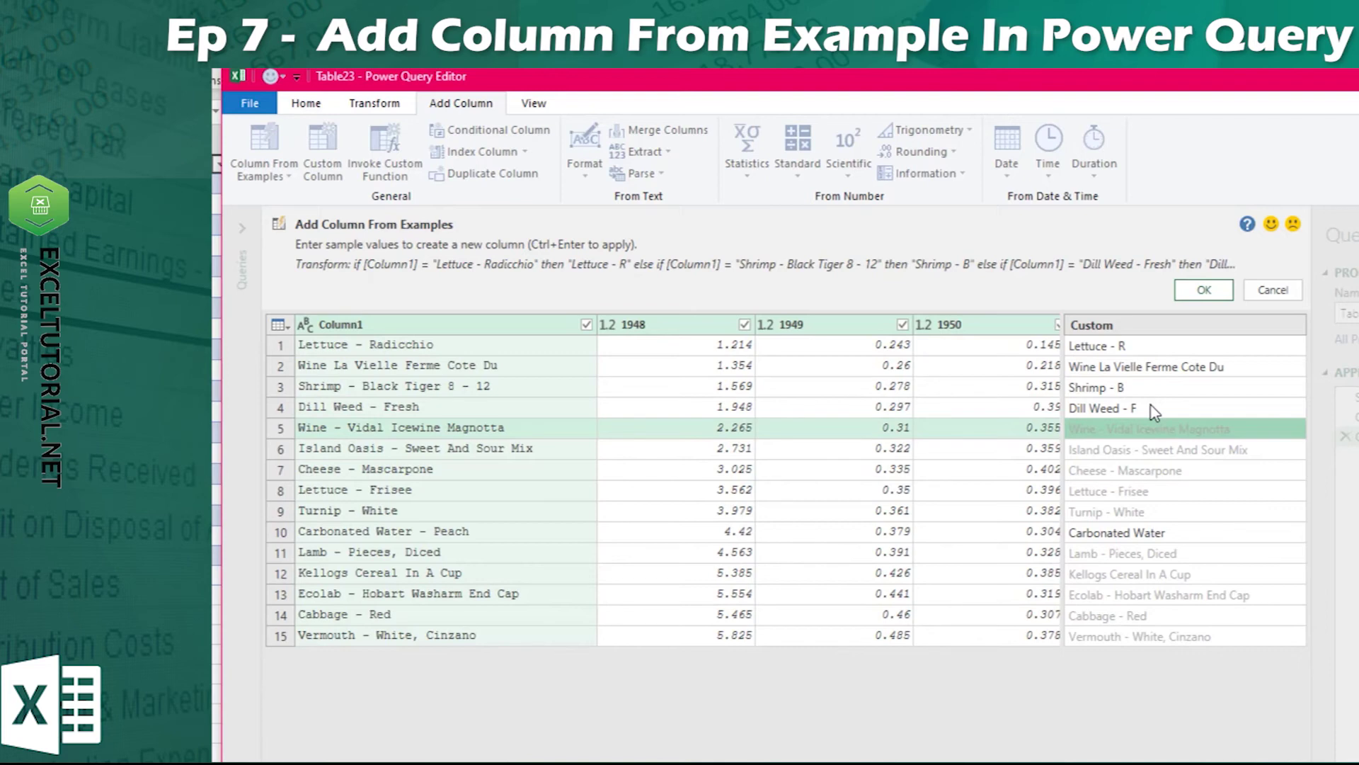
Step: Set row 5 to 'Wine - V' and row 10 to 'Carbonated Water - P'
{"action": "left_click", "coordinate": [1140, 428]}
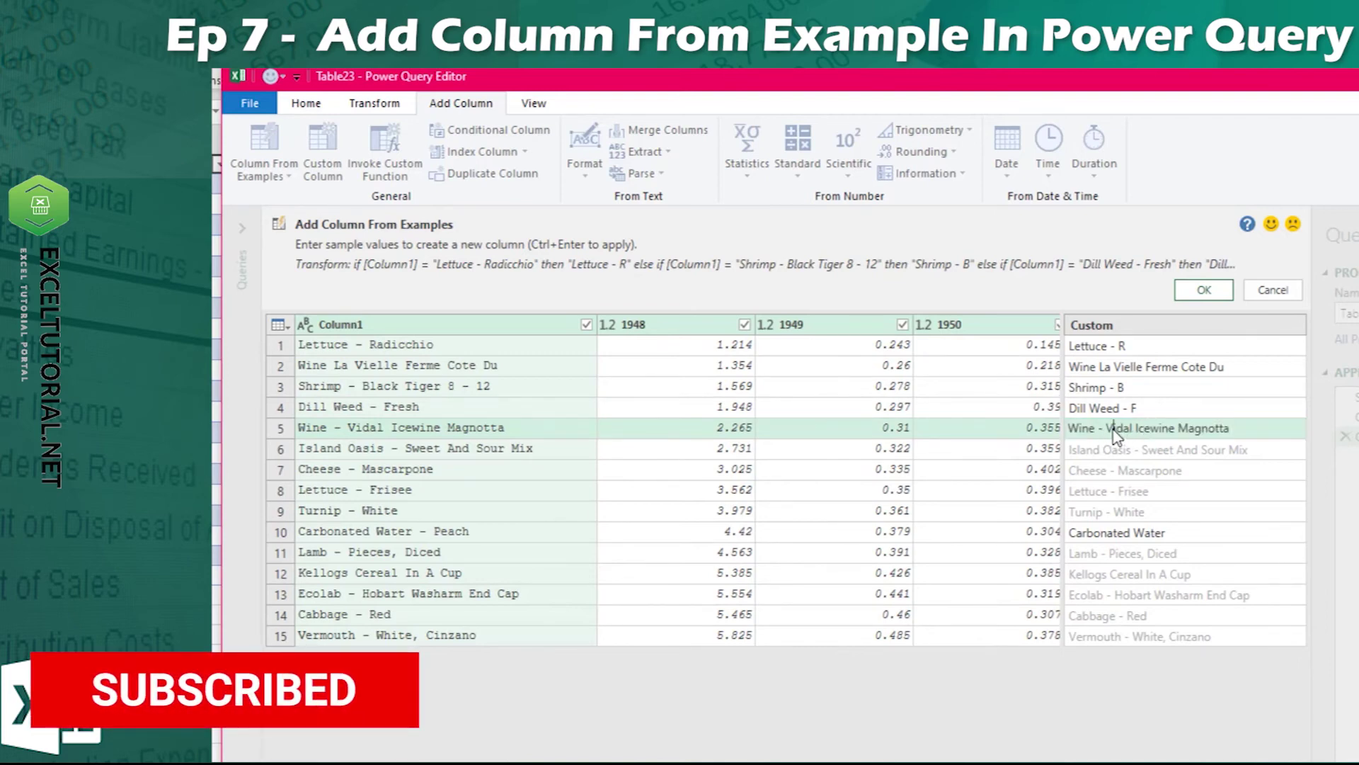
{"action": "left_click_drag", "start_coordinate": [1108, 428], "coordinate": [1246, 429]}
{"action": "type", "text": "V"}
{"action": "key", "text": "Return"}
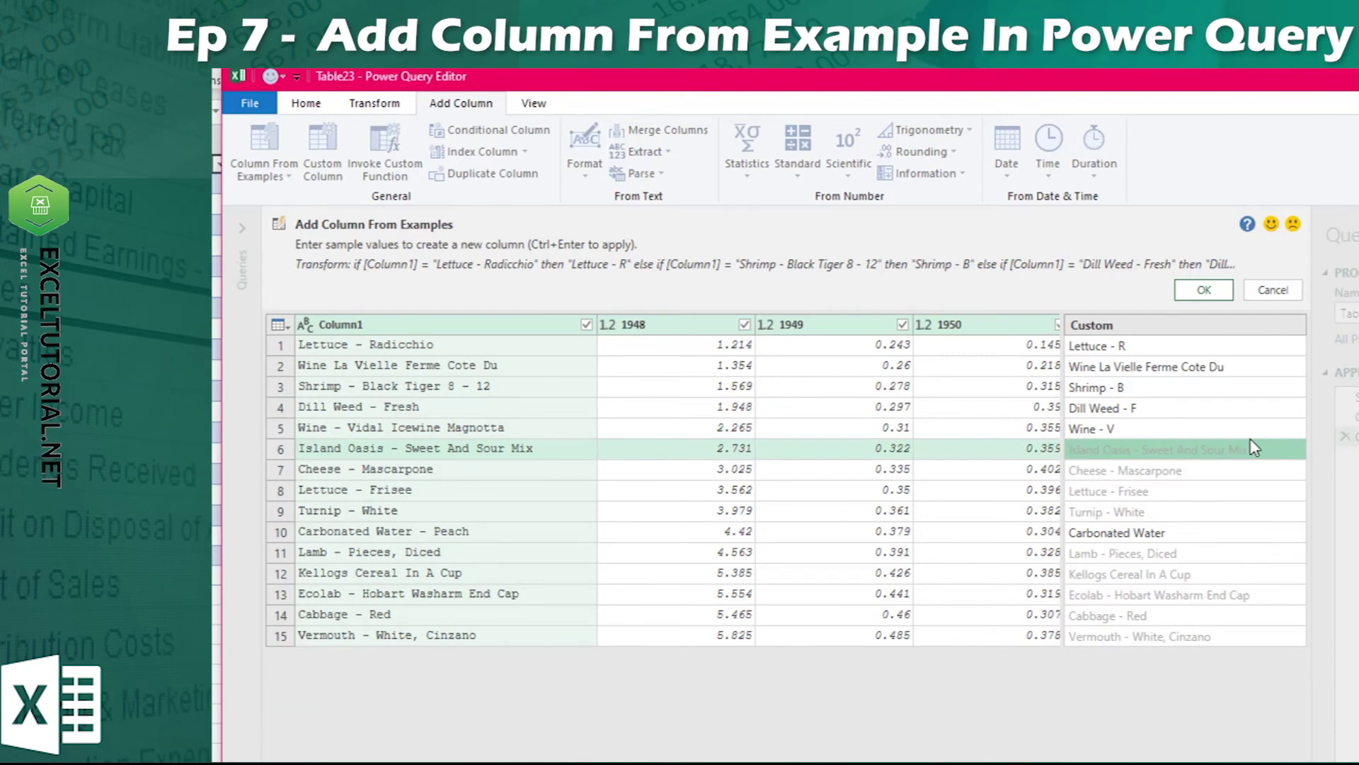
{"action": "left_click", "coordinate": [1124, 536]}
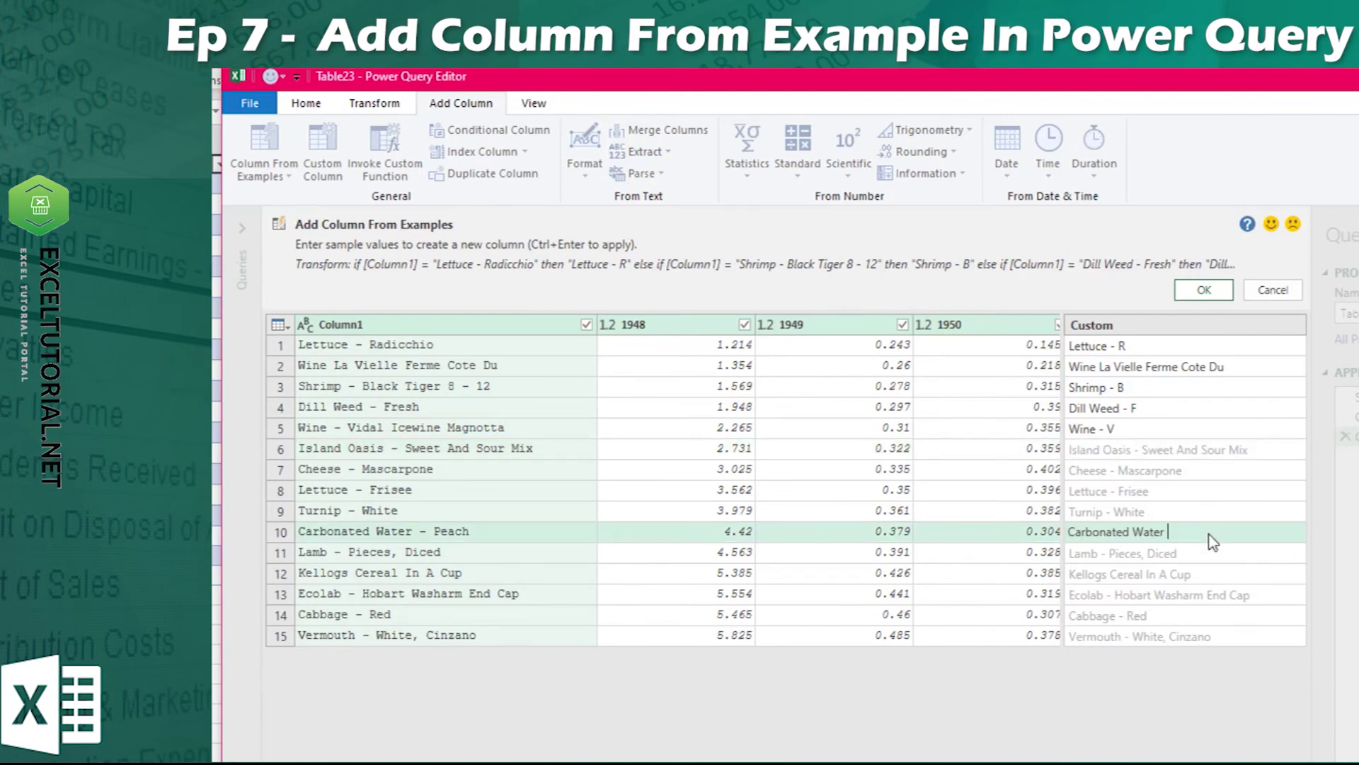
{"action": "type", "text": "- P"}
{"action": "key", "text": "Return"}
{"action": "left_click", "coordinate": [1187, 430]}
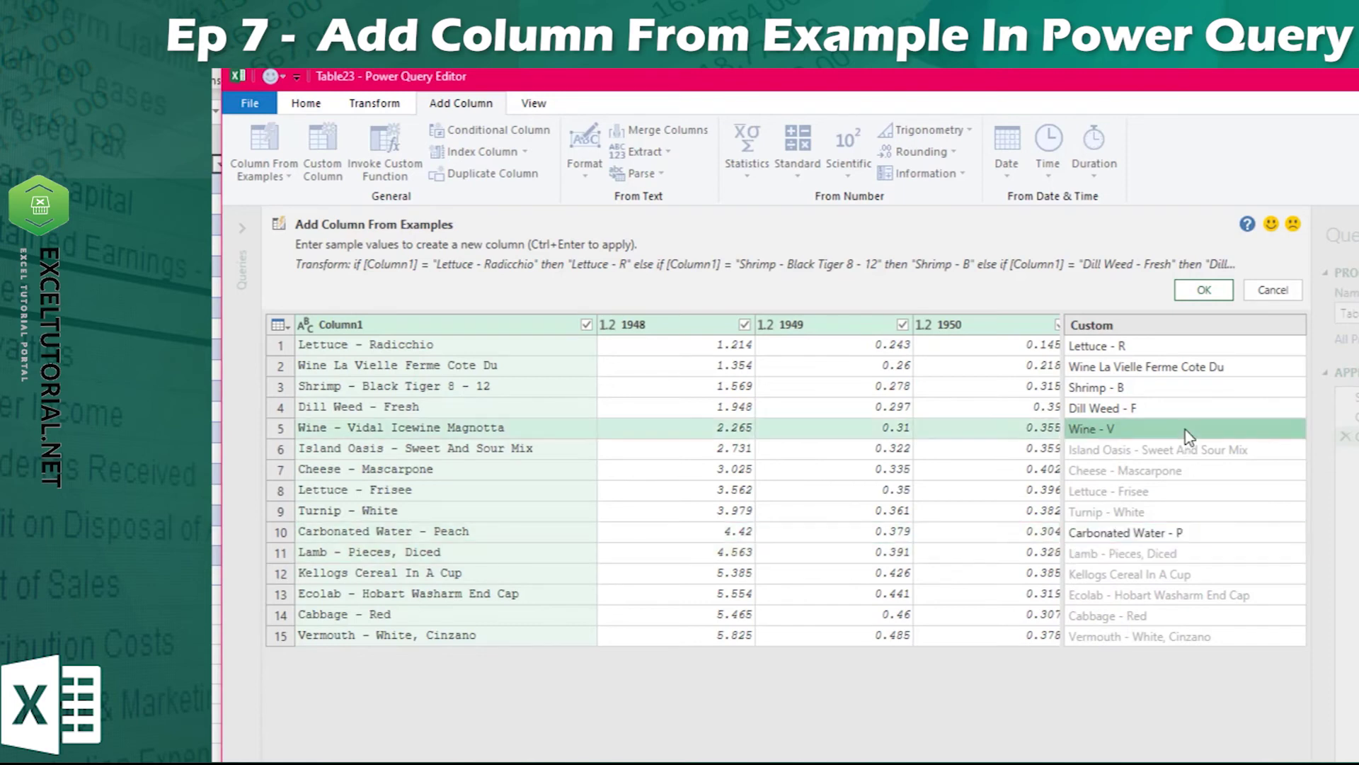